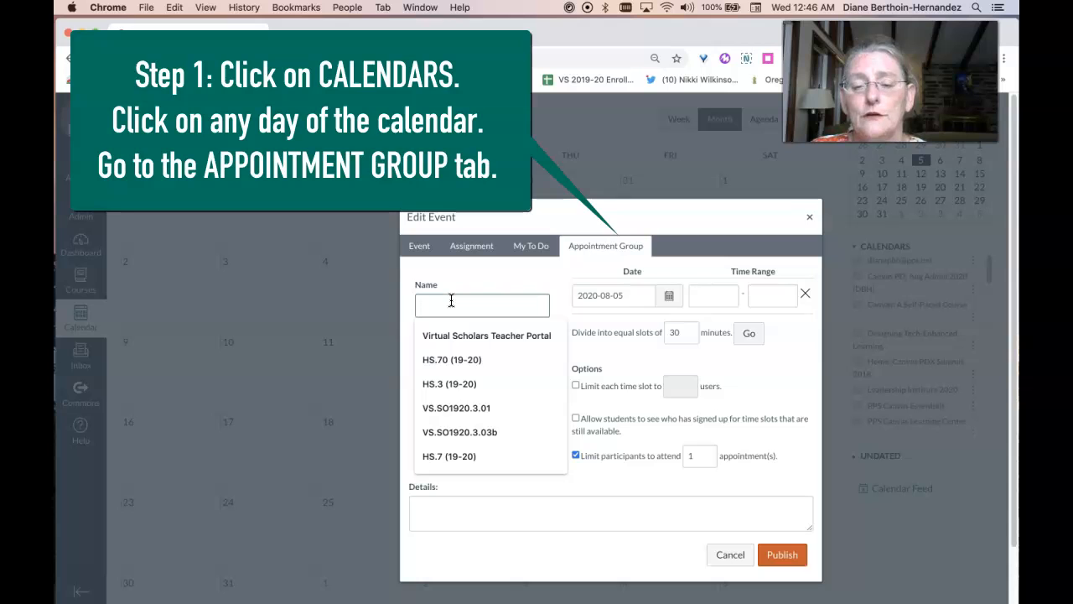
Step: Name the appointment group "Goal Setting with DBH" and set its location to "Google Meeting (See calendar invites)"
text(G)
click(463, 335)
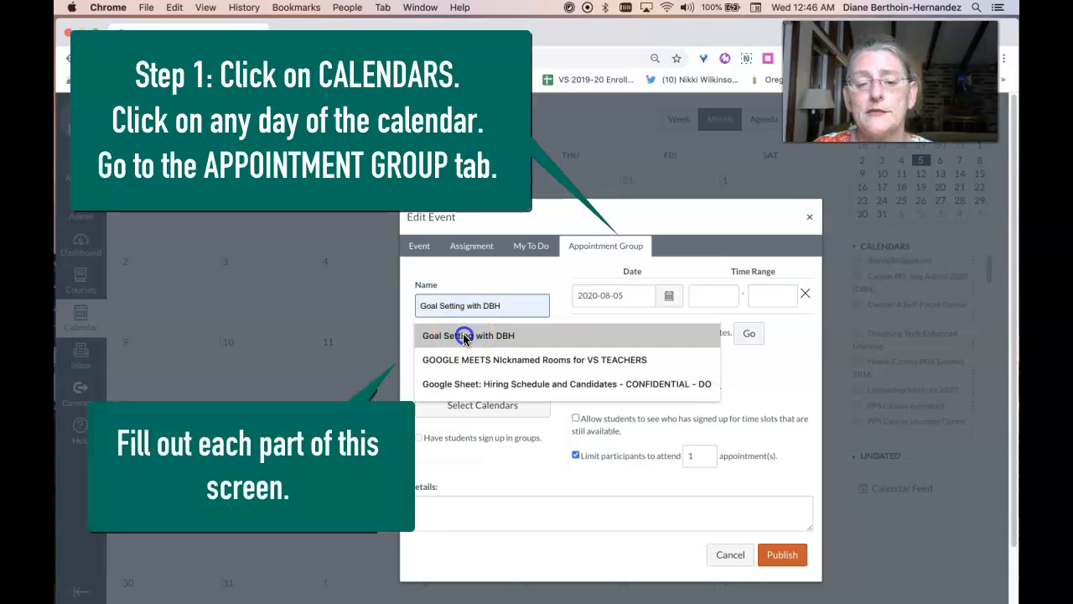
click(469, 356)
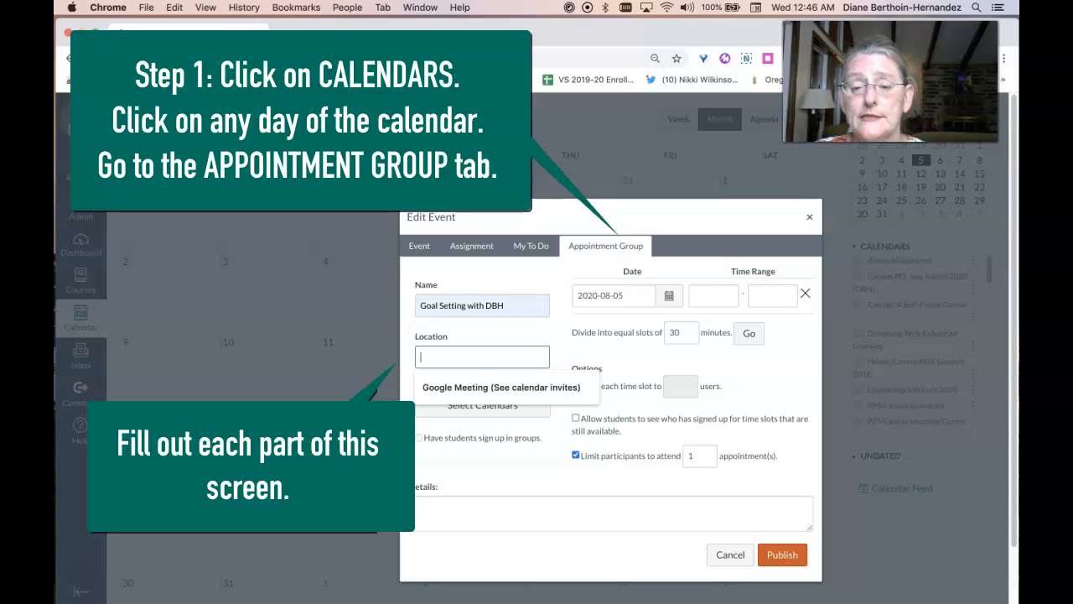
click(457, 388)
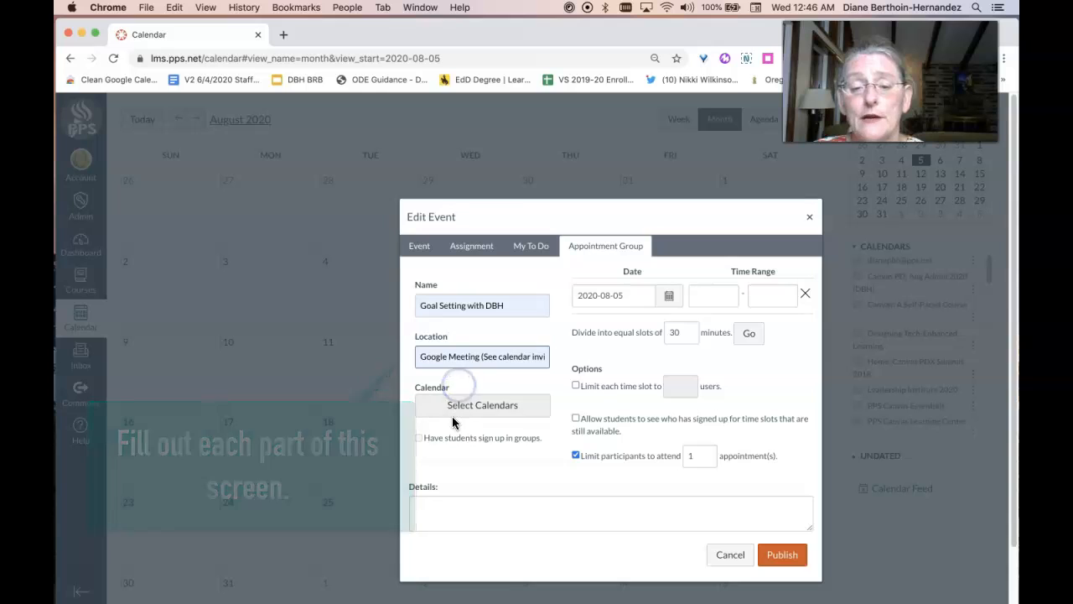
Step: Assign the group to the Tokay High School Portal for Teachers calendar, with visible sign-ups and a limit of 1 user per slot
click(453, 411)
click(430, 439)
click(532, 462)
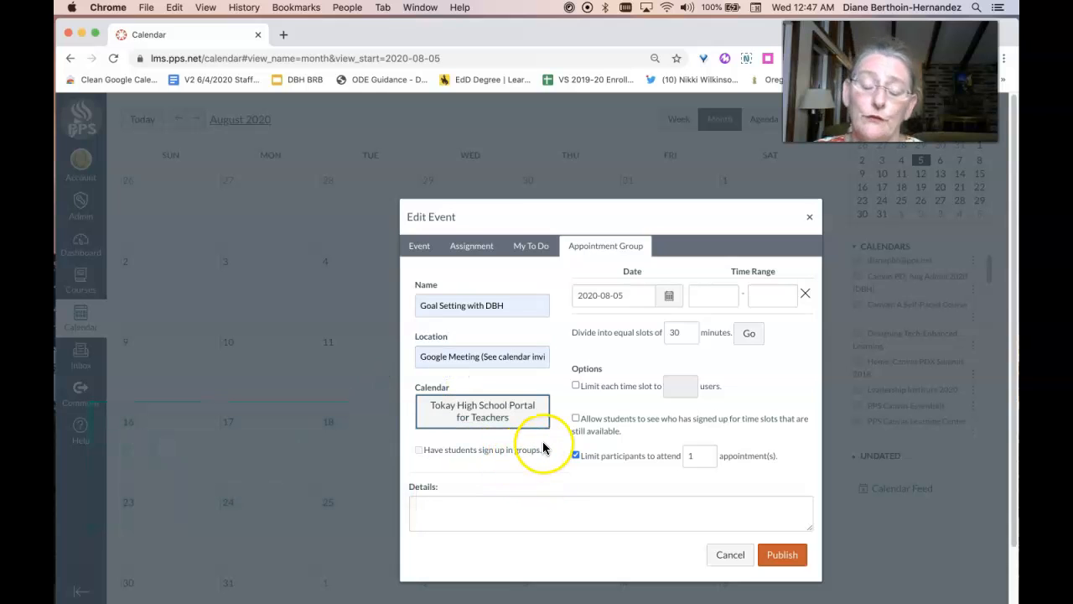
click(575, 418)
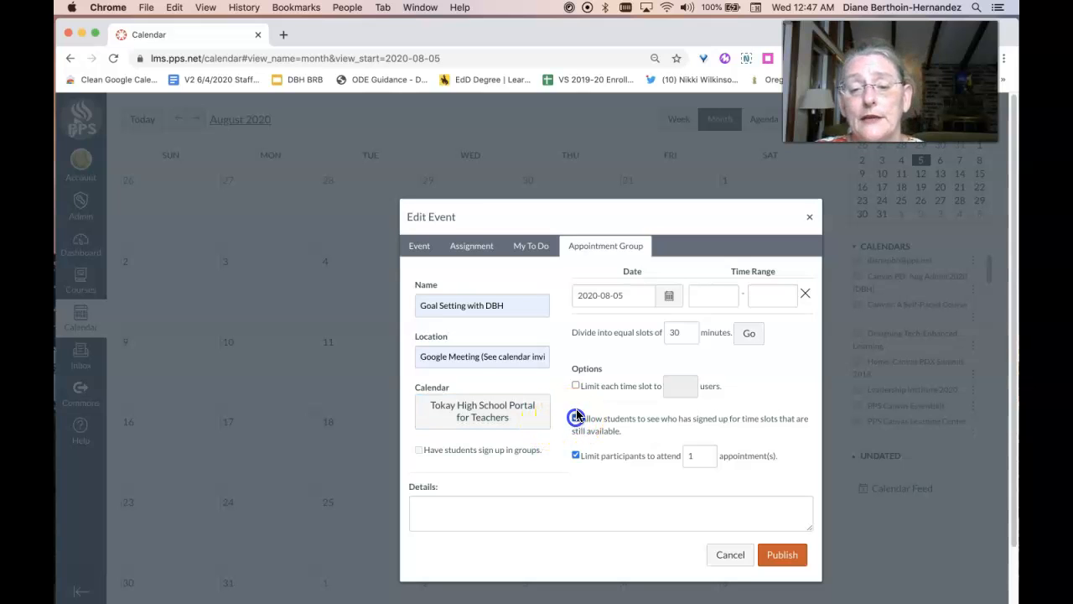
click(576, 385)
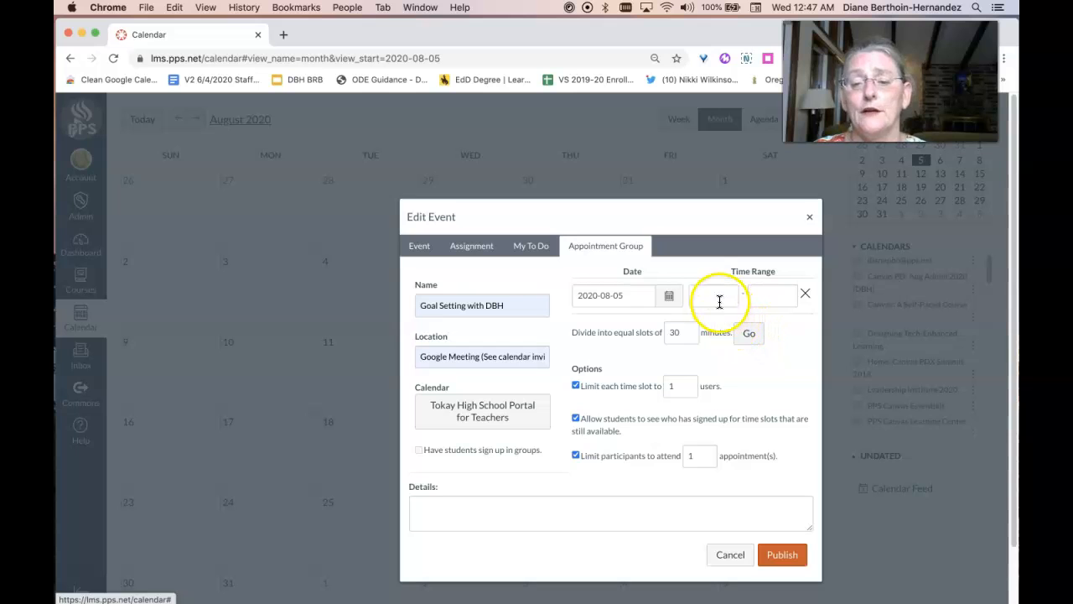
Step: Set availability for September 8, 2020 from 9:00 to 4:00 pm and divide it into 30-minute slots
click(668, 300)
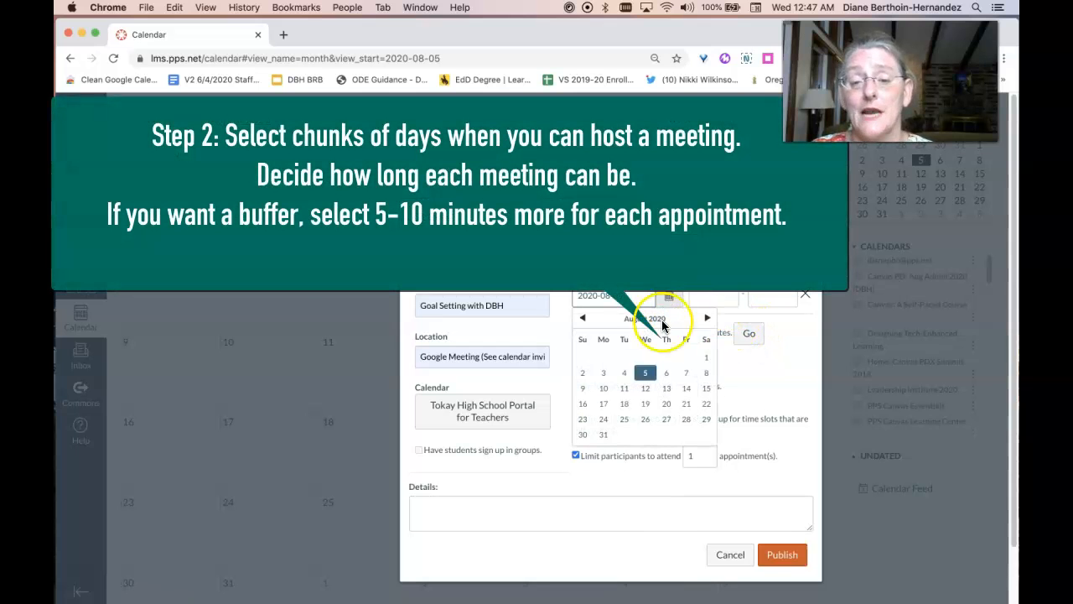
click(705, 318)
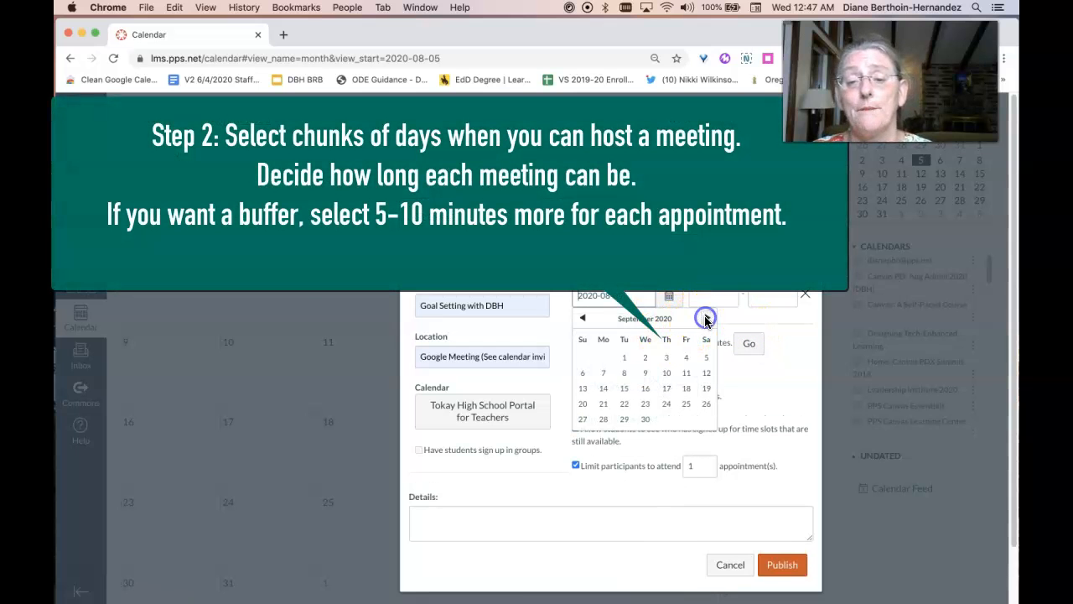
click(625, 374)
click(699, 300)
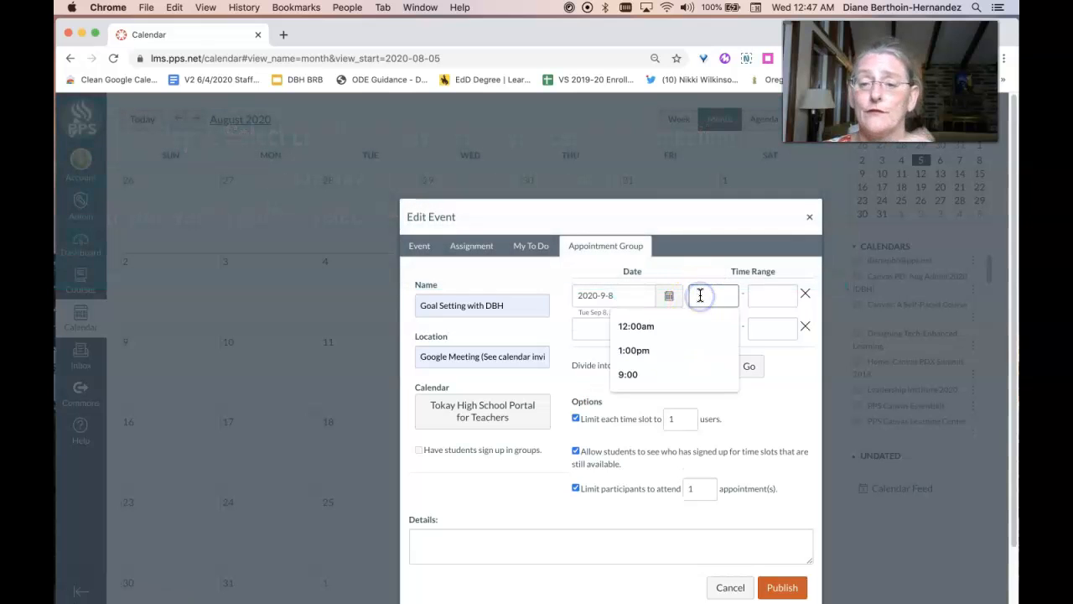
click(668, 375)
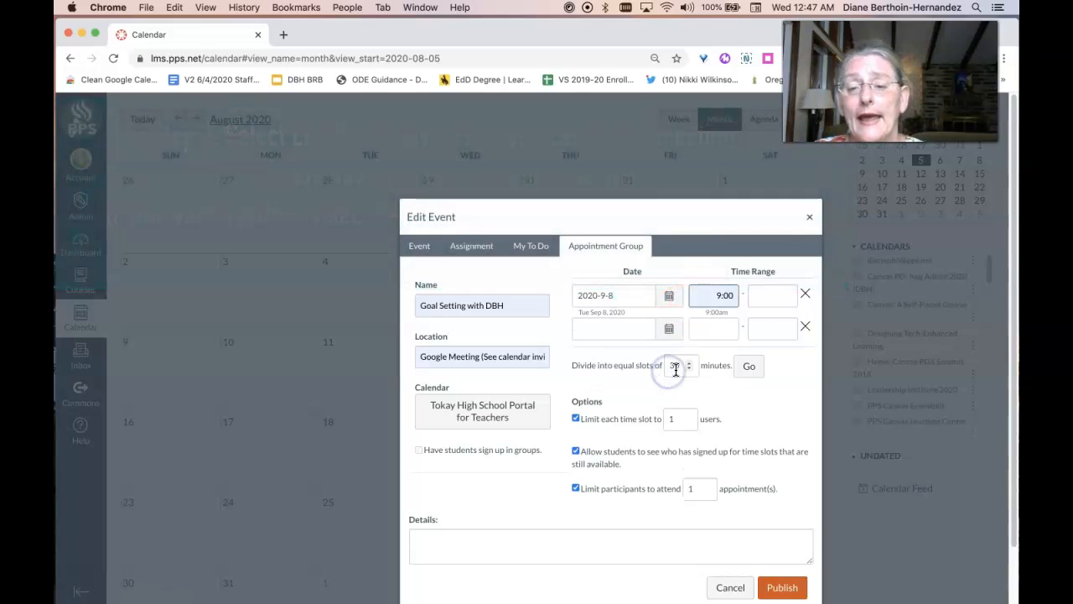
click(763, 295)
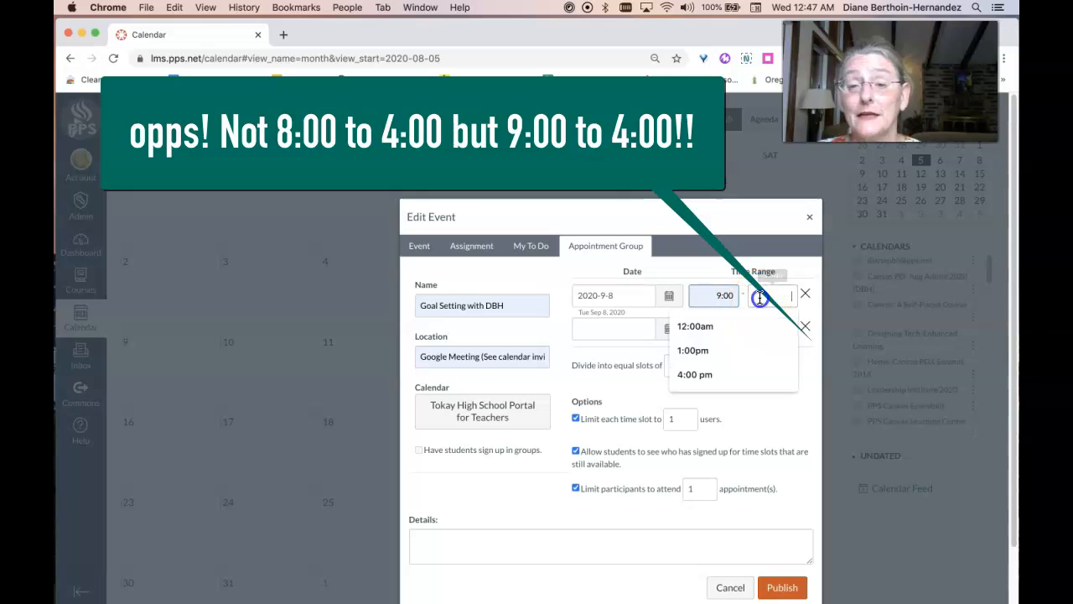
click(739, 375)
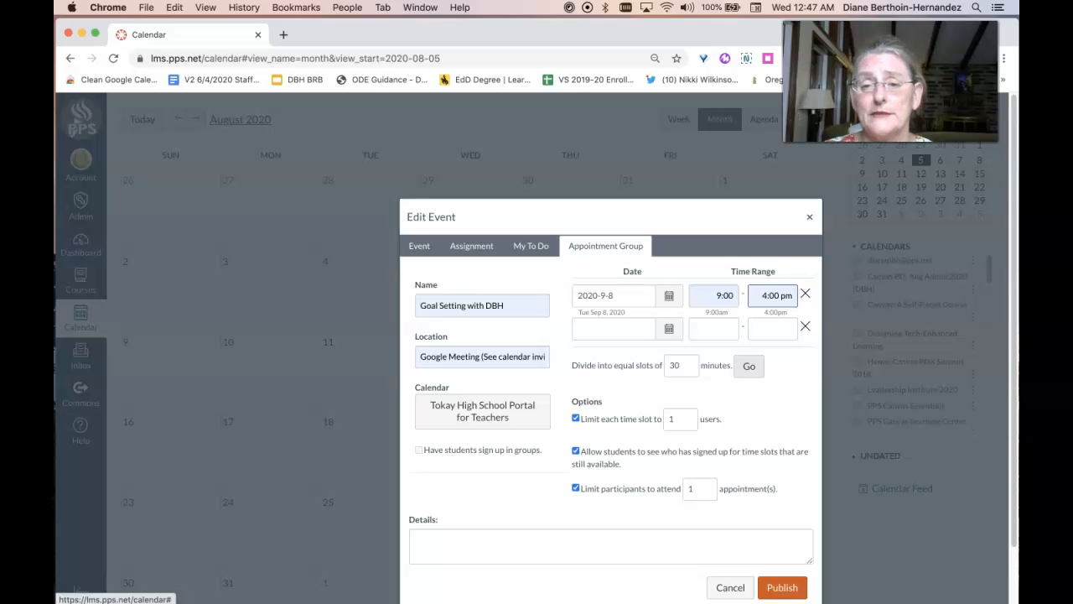
click(743, 369)
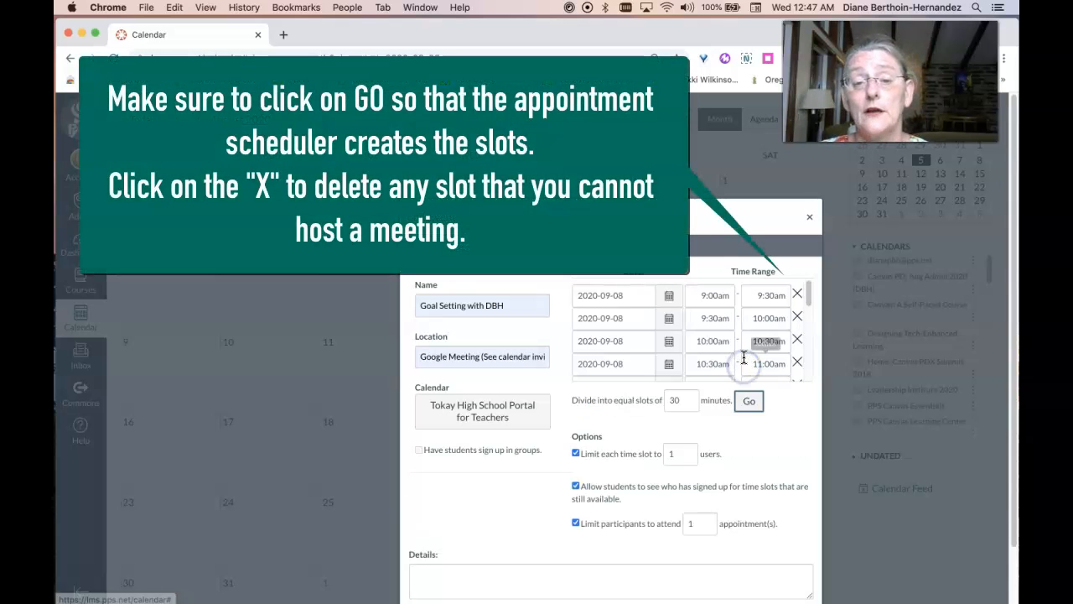
Step: Add September 9, 2020 from 9:00 to 4:00 pm as another date and divide it into 30-minute slots
scroll(714, 340, down, 2)
scroll(714, 337, down, 4)
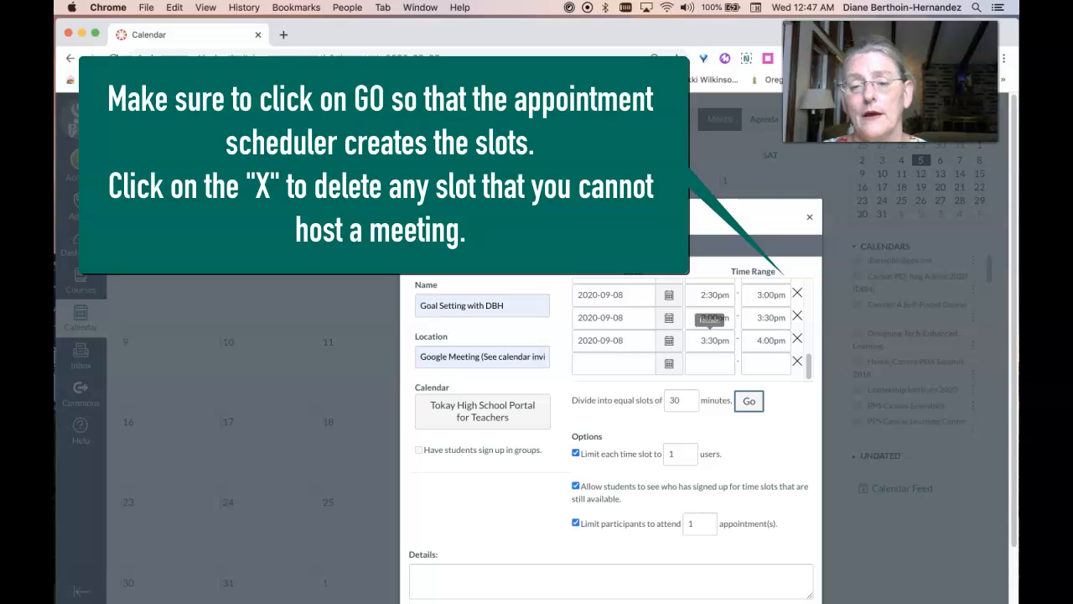
click(669, 363)
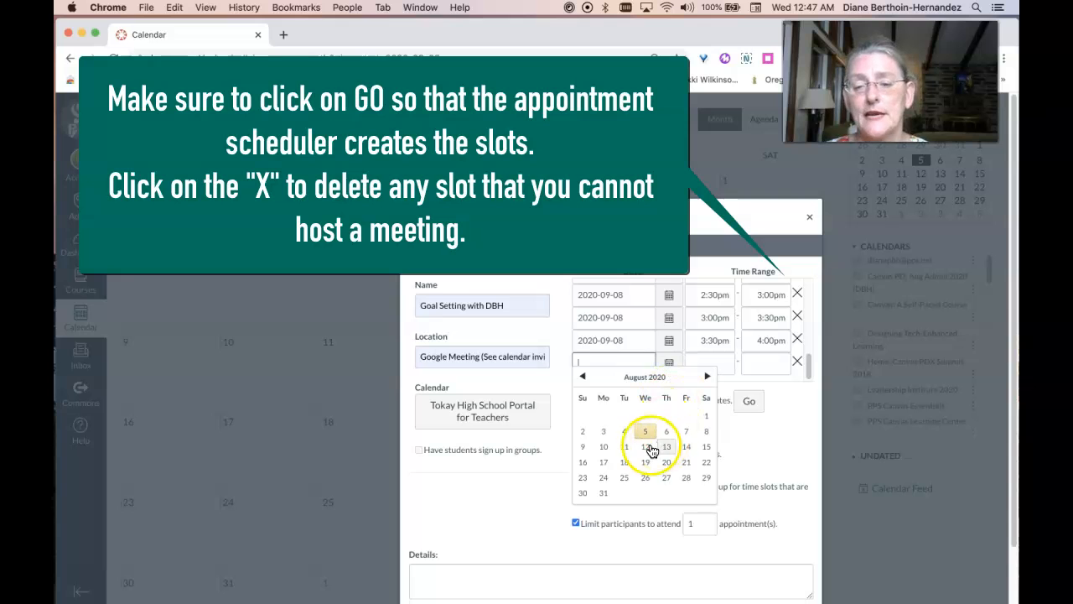
click(708, 376)
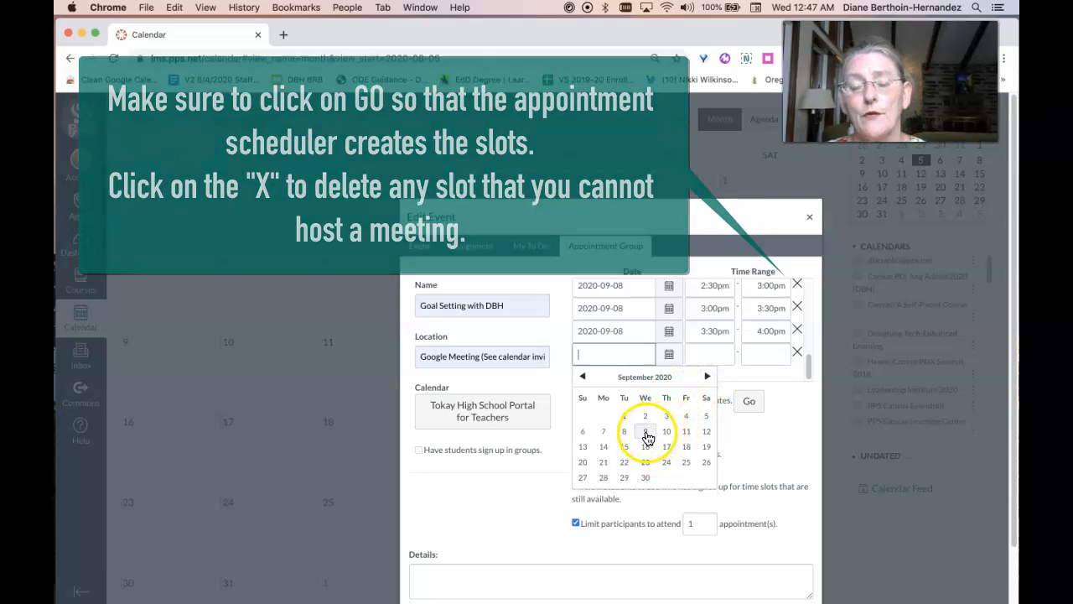
click(645, 430)
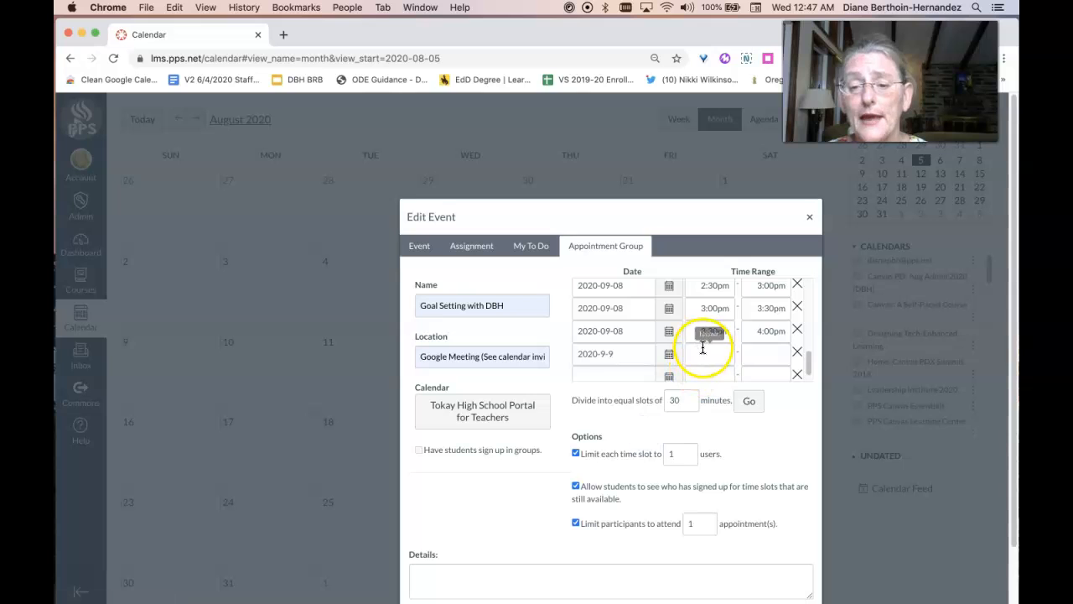
click(702, 350)
click(678, 429)
click(760, 359)
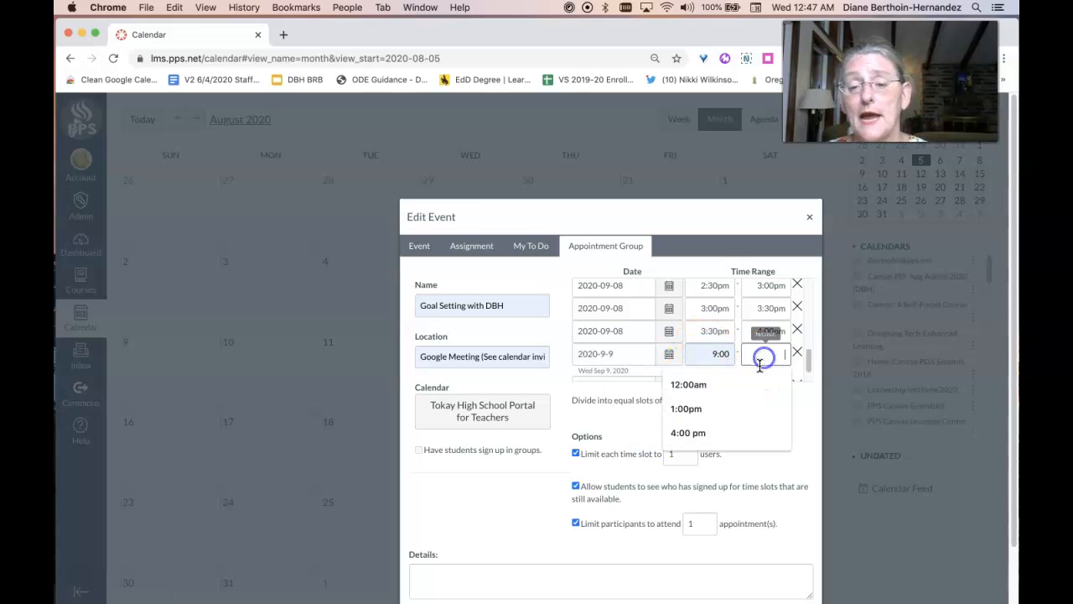
click(731, 432)
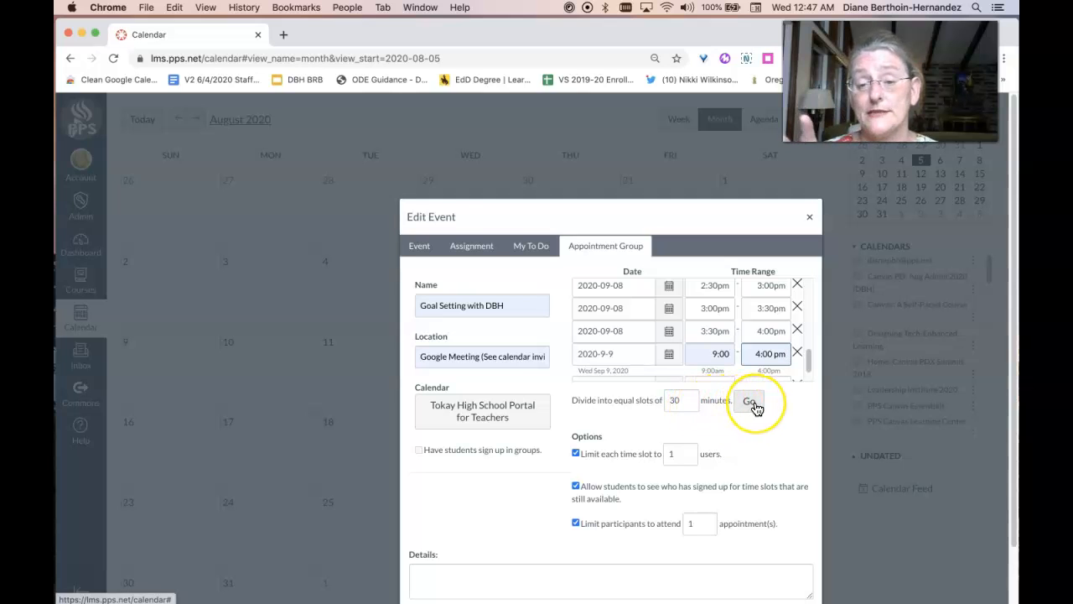
click(752, 404)
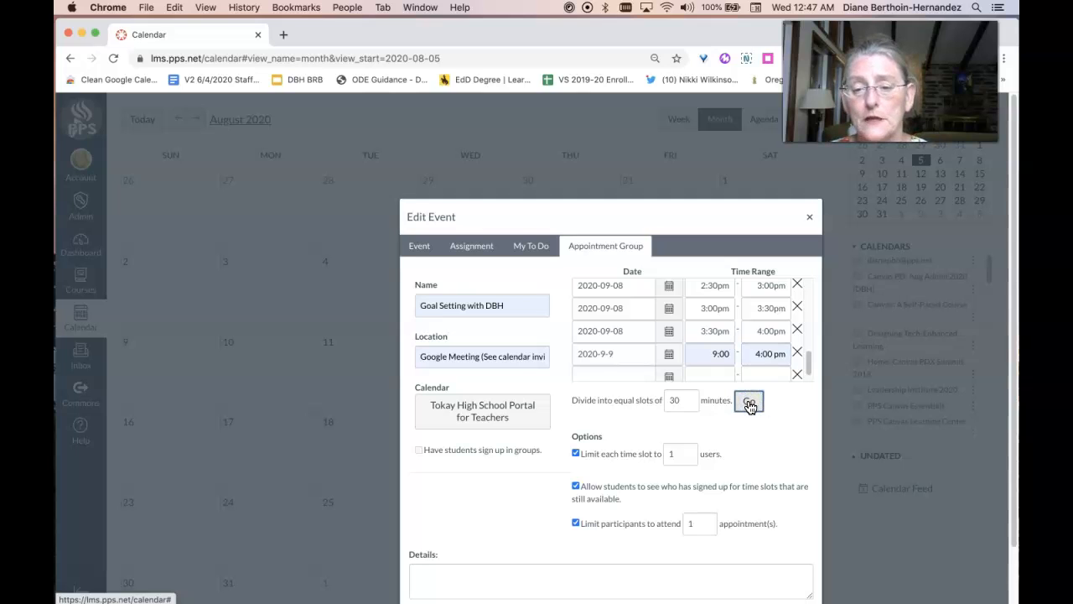
click(749, 404)
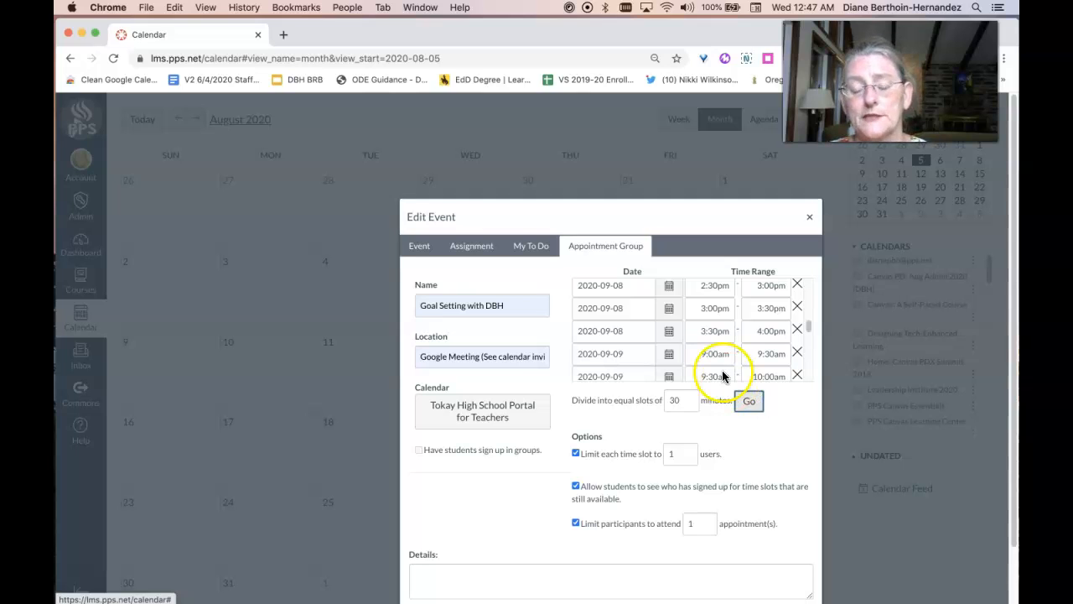
scroll(710, 356, down, 5)
scroll(709, 356, down, 5)
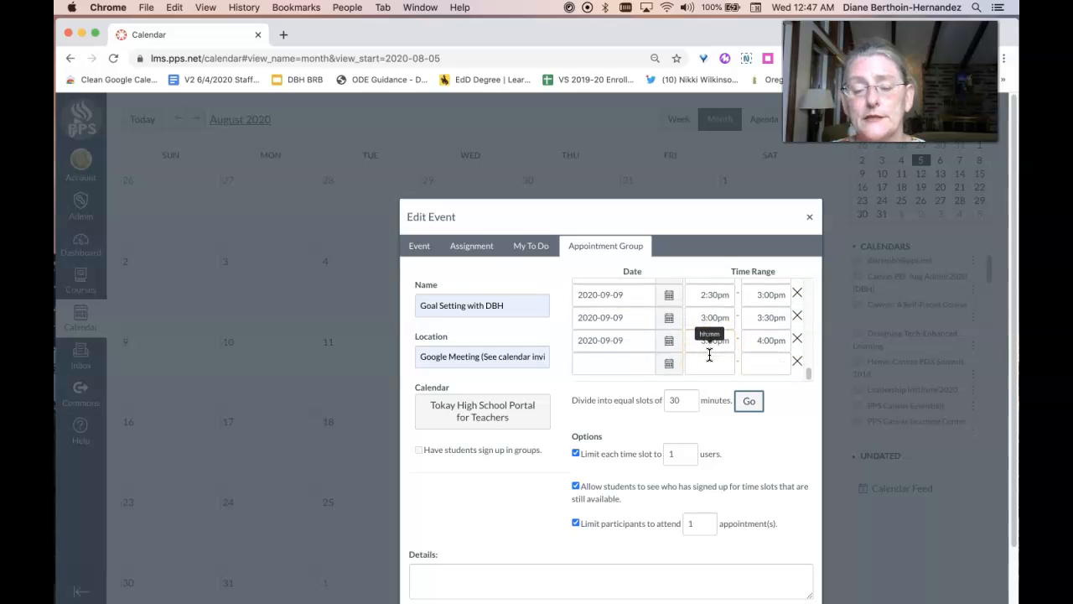
Step: Create a new appointment group on September 15, 2020 with the name "Goal Setting with MC"
click(195, 119)
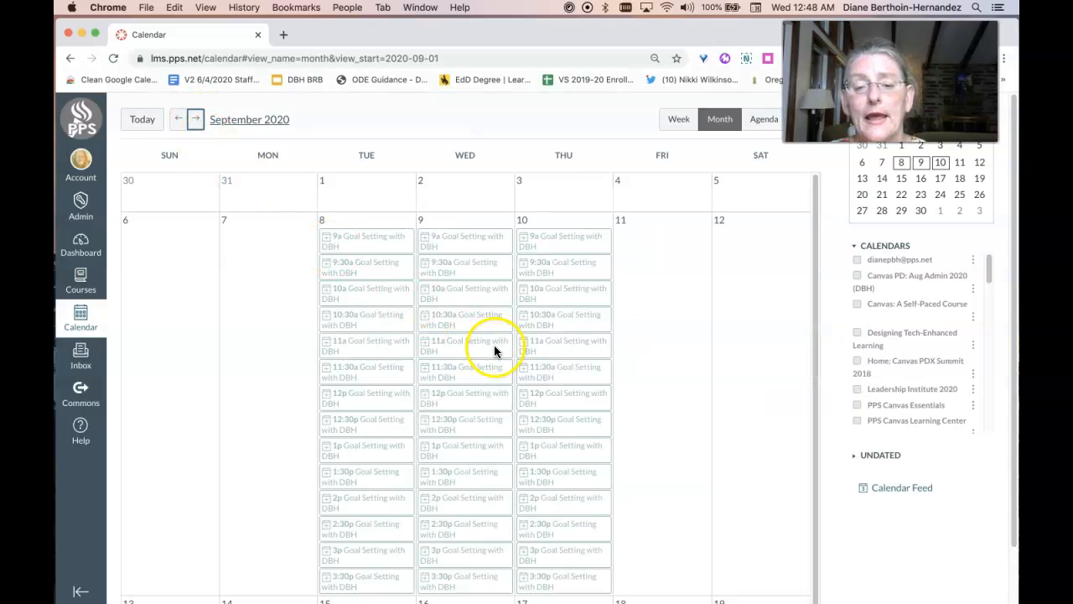
scroll(493, 346, down, 2)
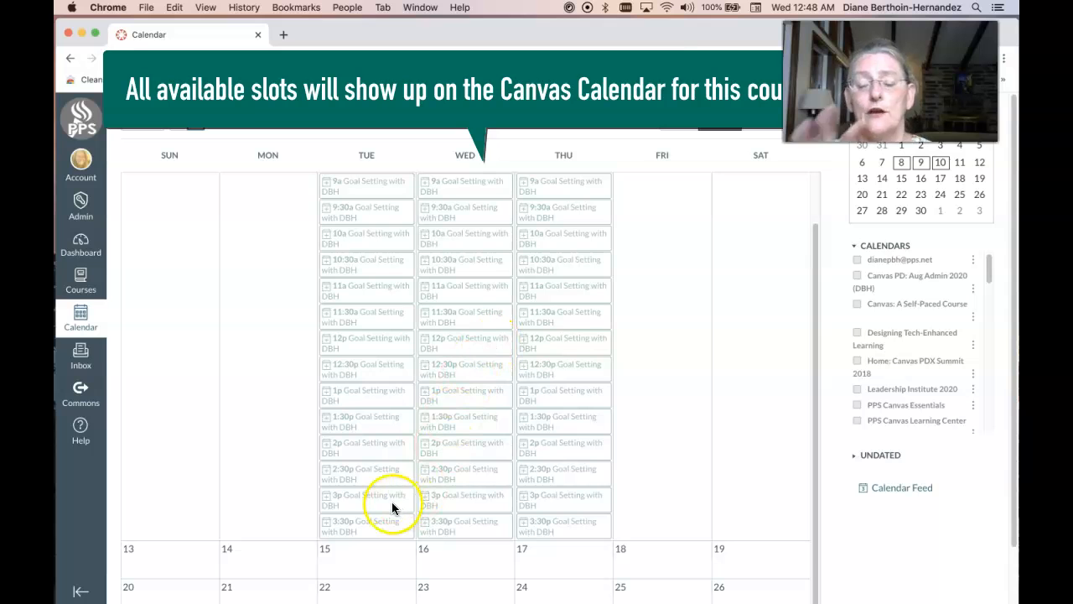
click(365, 559)
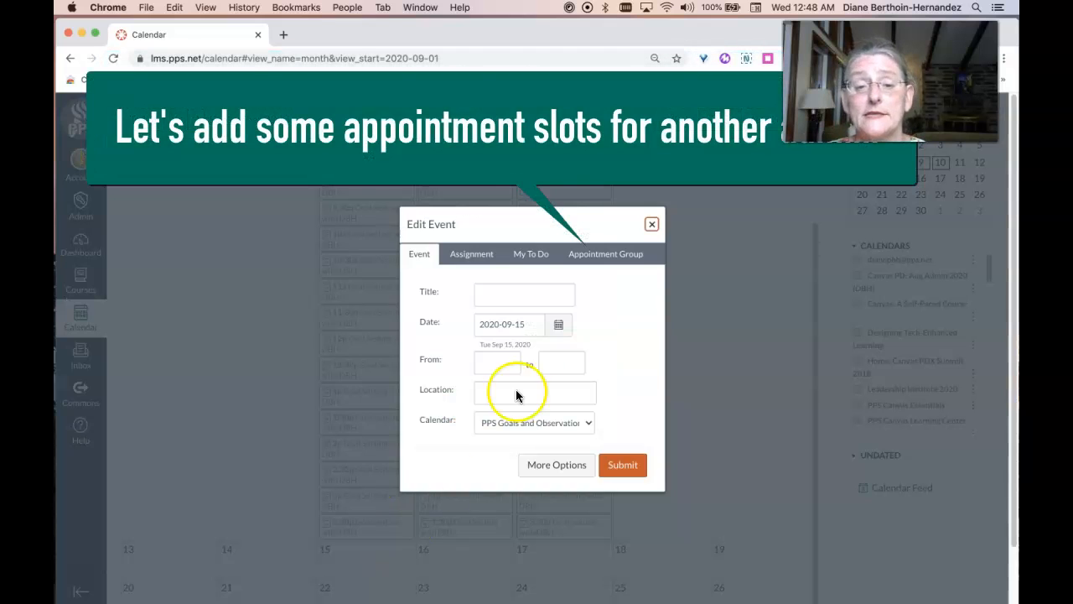
click(601, 254)
click(487, 312)
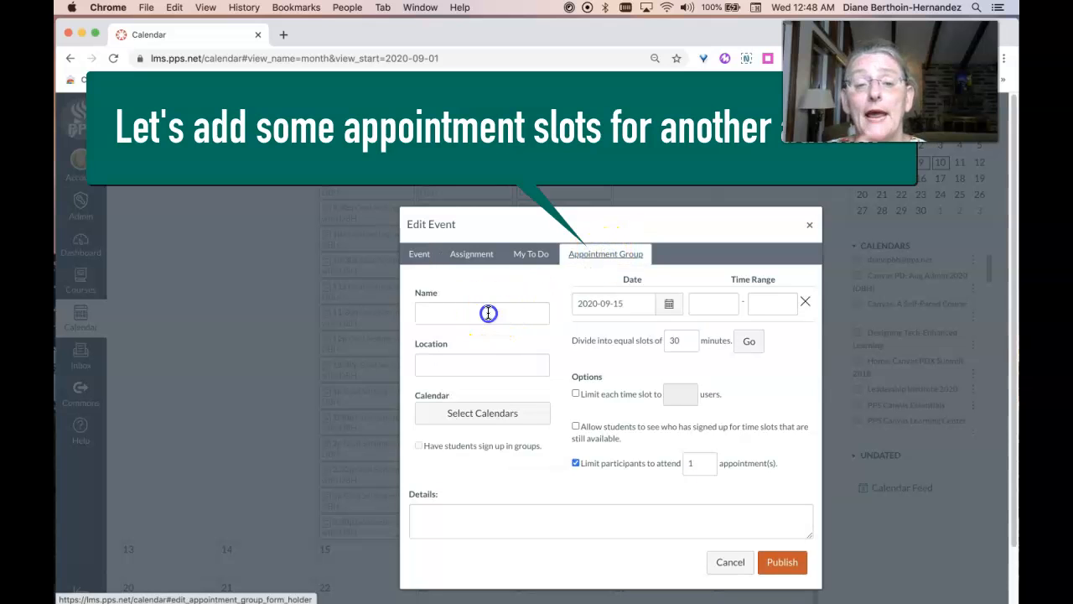
text(Goal Setting with DBH)
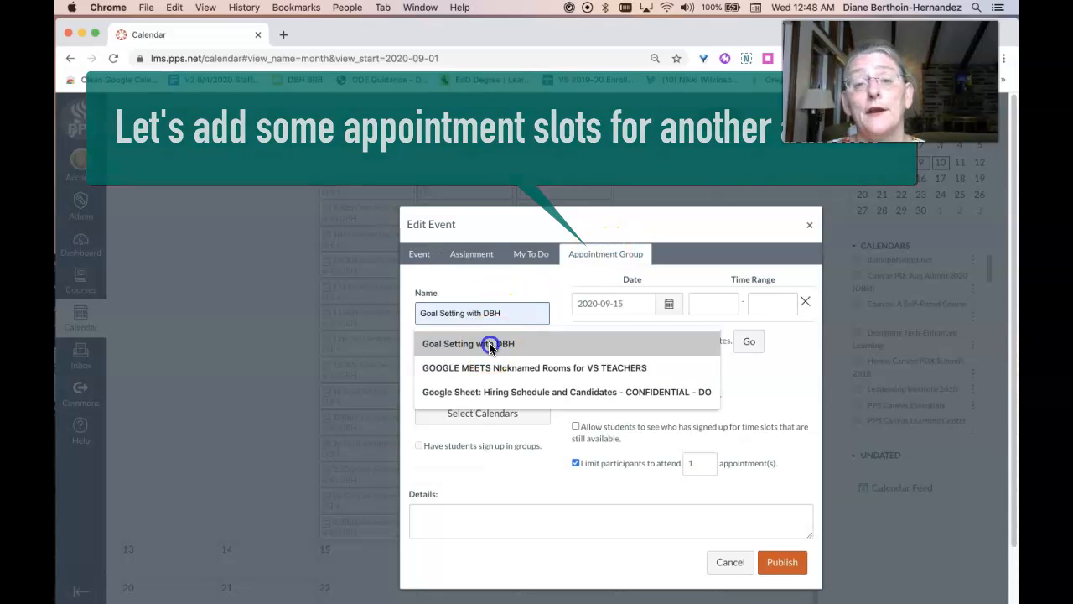
click(488, 342)
double_click(492, 314)
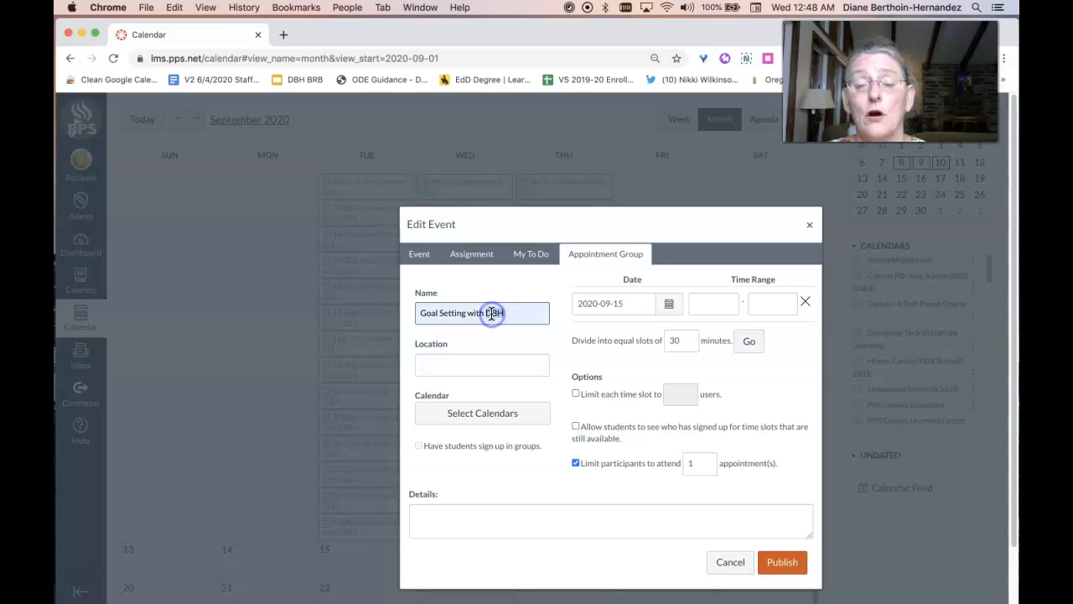
text(MC)
Step: Set the location to "Google Meeting (See calendar invites)" and enter details on signing up, adding the time to google calendar and joining the admin's Google Meet
click(492, 353)
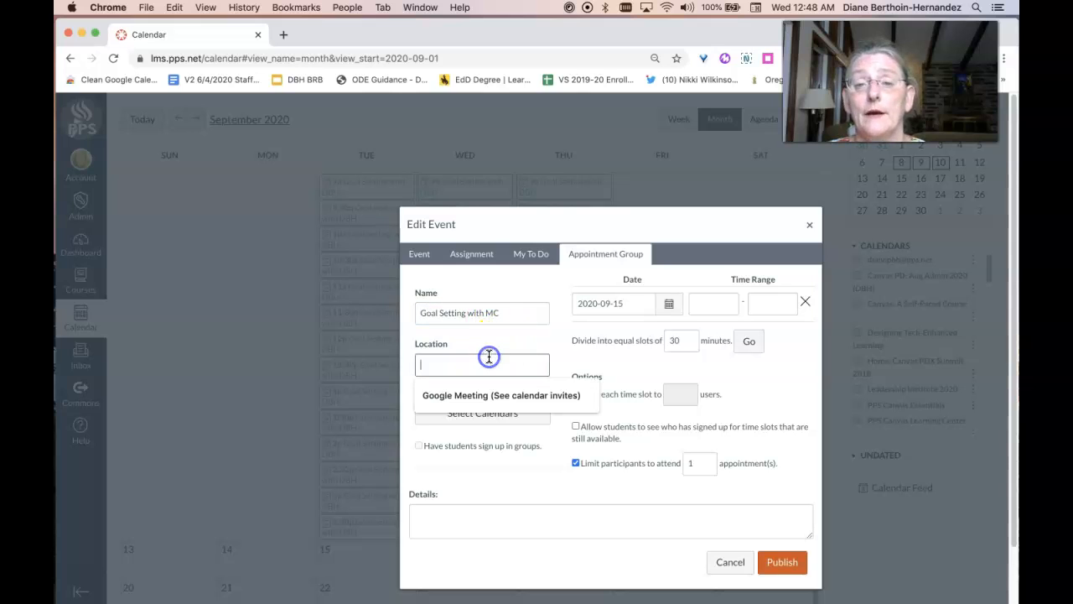
click(487, 393)
click(448, 515)
text(Sign up for your GOAL SETTING meetings here. Once you have selected a slot, make sure to add the time on your google calendar. Join the Google Meet that matches your admin.)
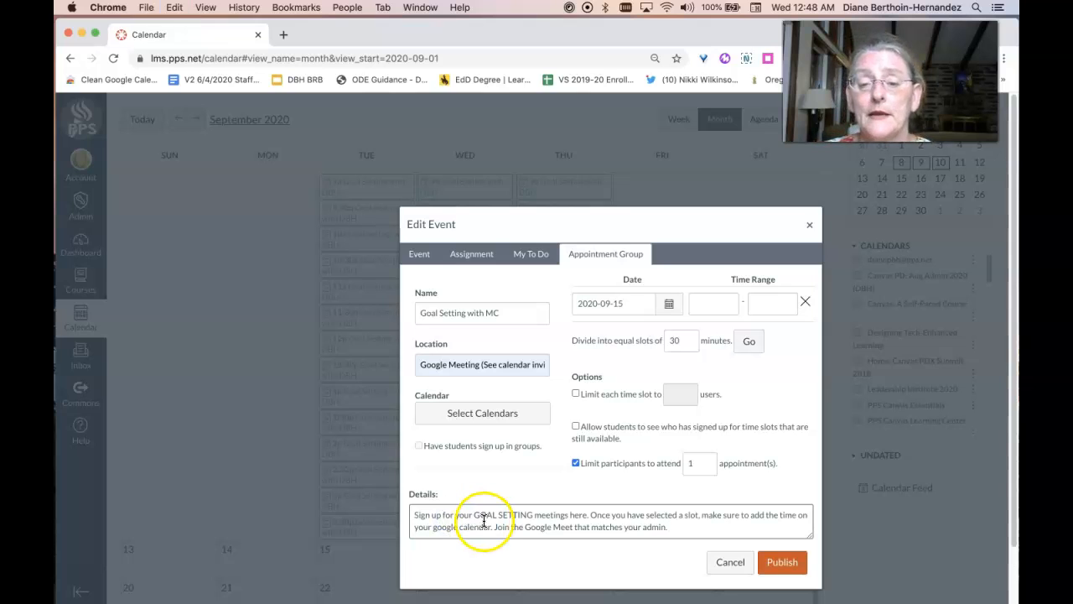
Step: Assign the second appointment group to the Tokay High School Portal for Teachers calendar
click(465, 412)
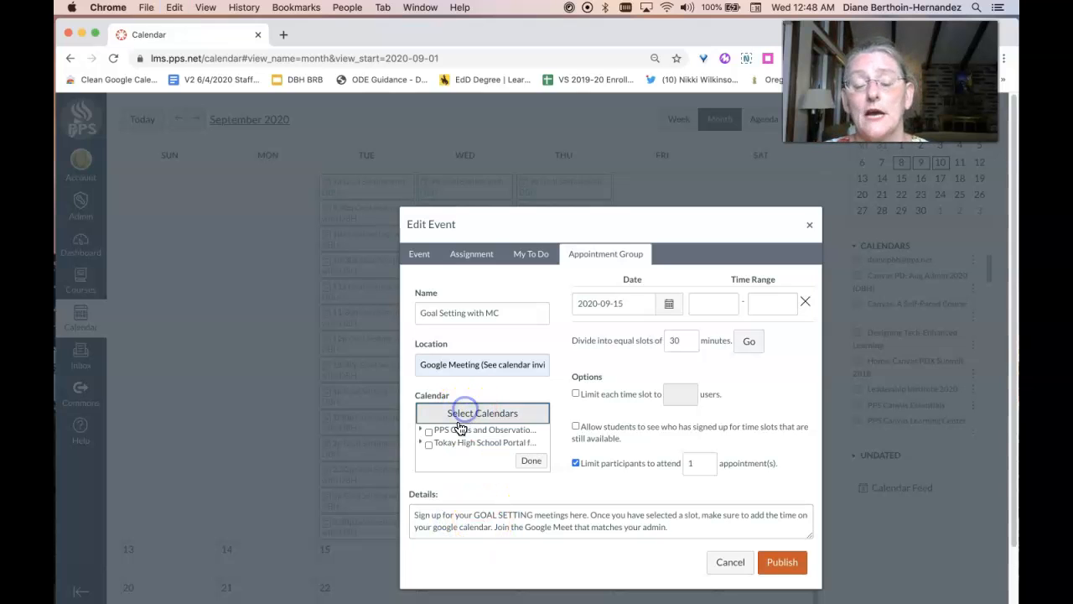
click(428, 456)
click(531, 475)
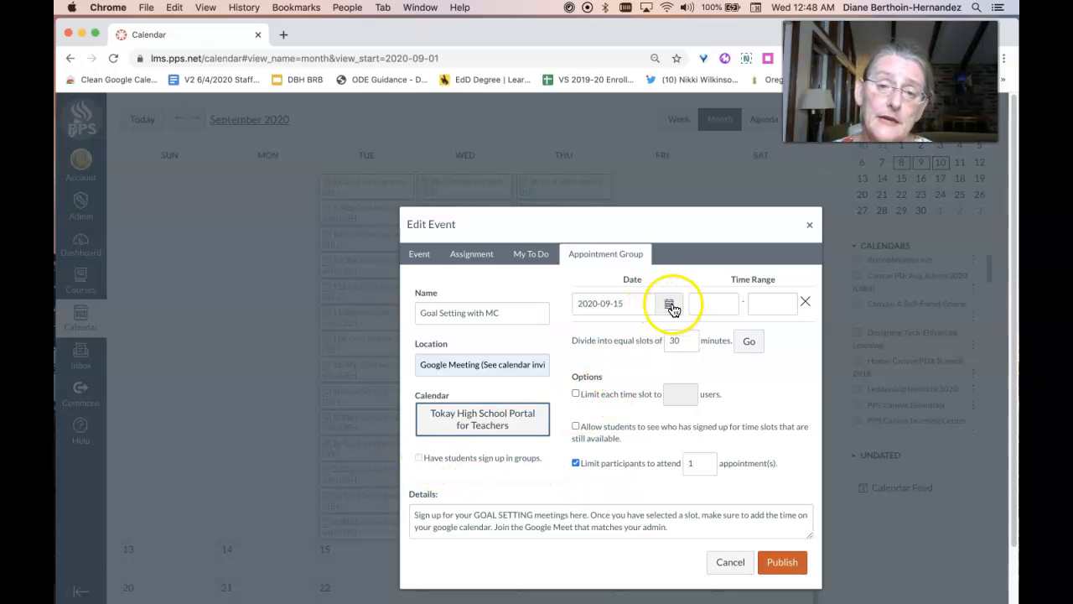
Step: Set the start time of the September 15, 2020 date to 9:00
click(704, 303)
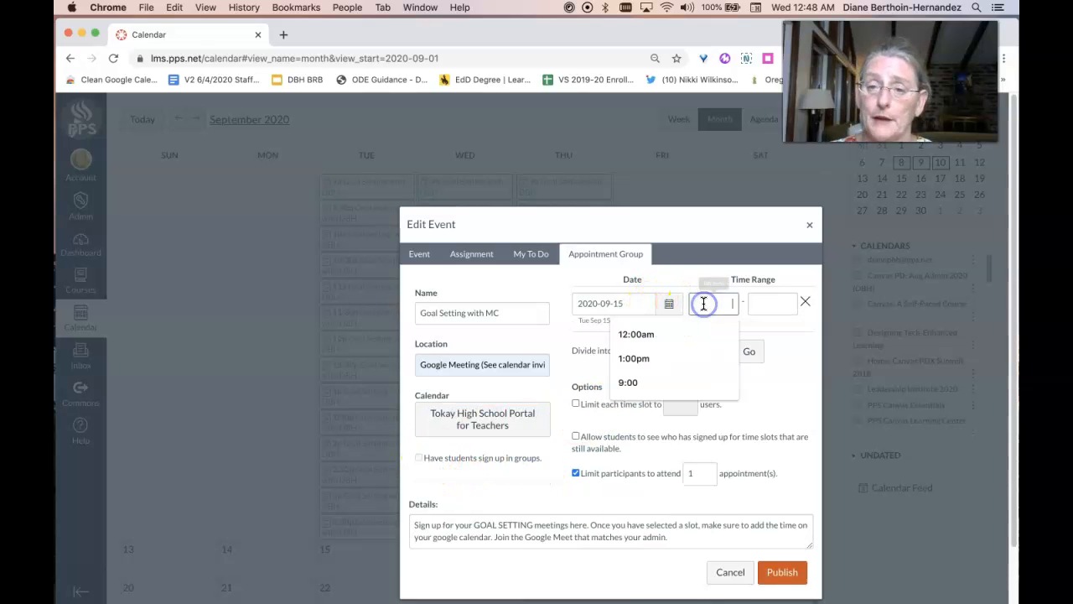
click(645, 382)
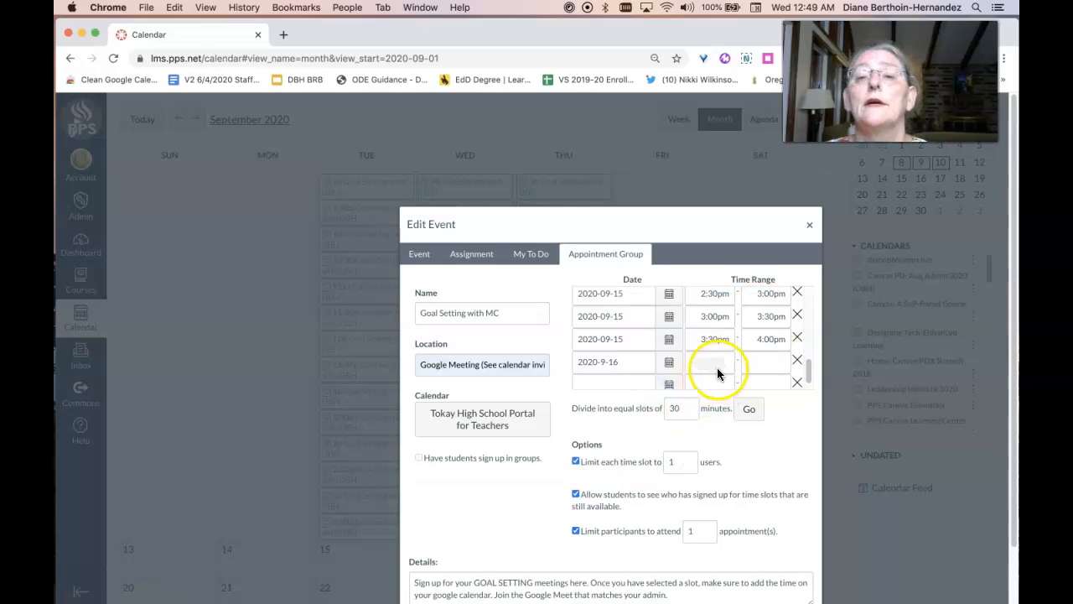
Step: Give September 16, 2020 the time range 9:00 to 4:00 pm and divide it into equal slots of 30 minutes
click(714, 366)
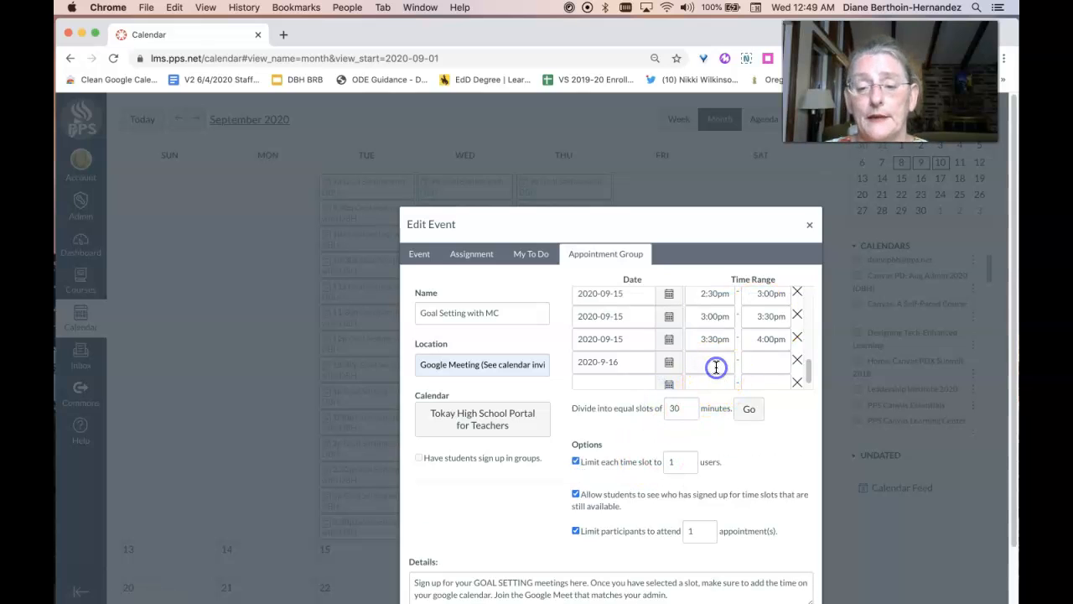
click(685, 444)
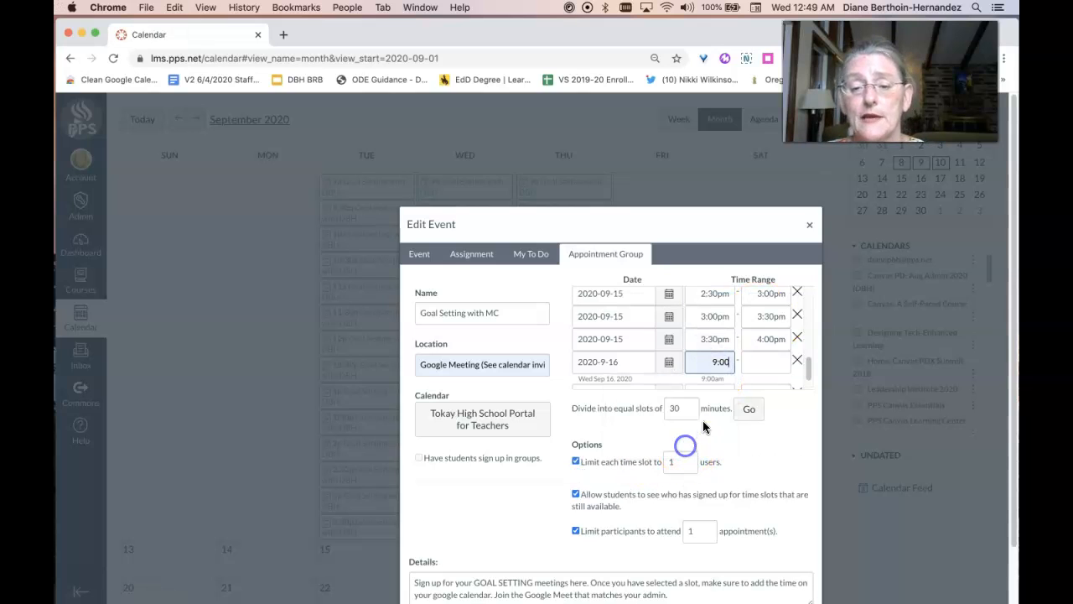
click(751, 364)
click(738, 442)
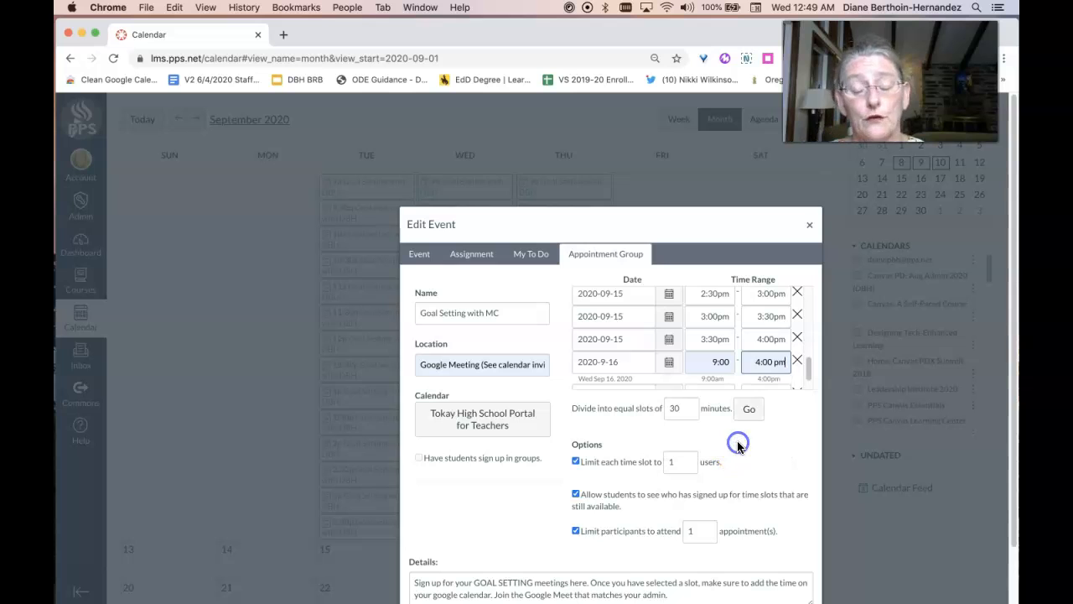
click(749, 410)
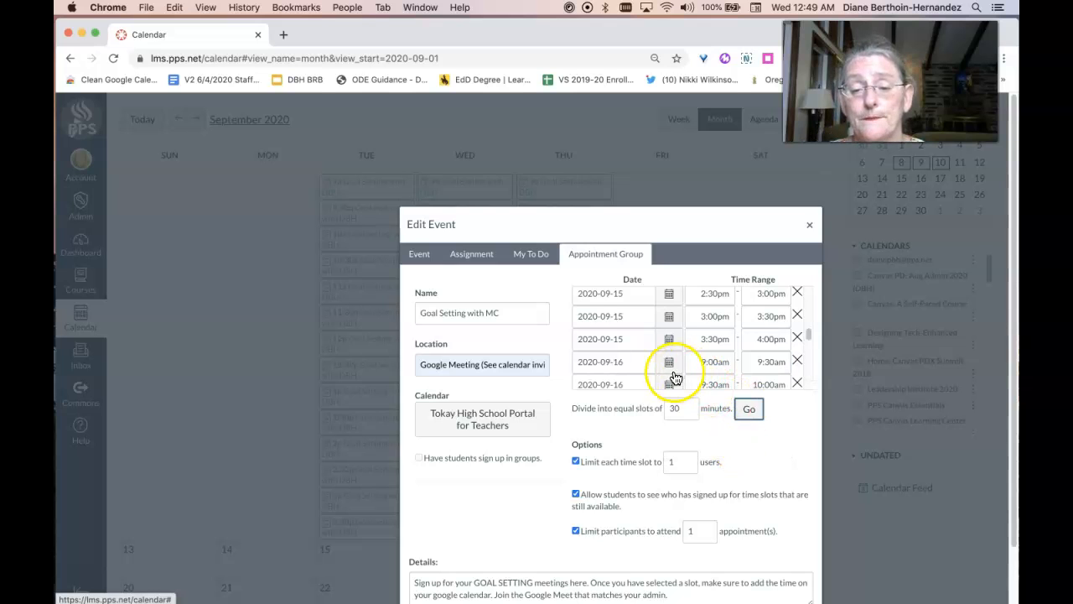
scroll(651, 343, down, 5)
click(600, 300)
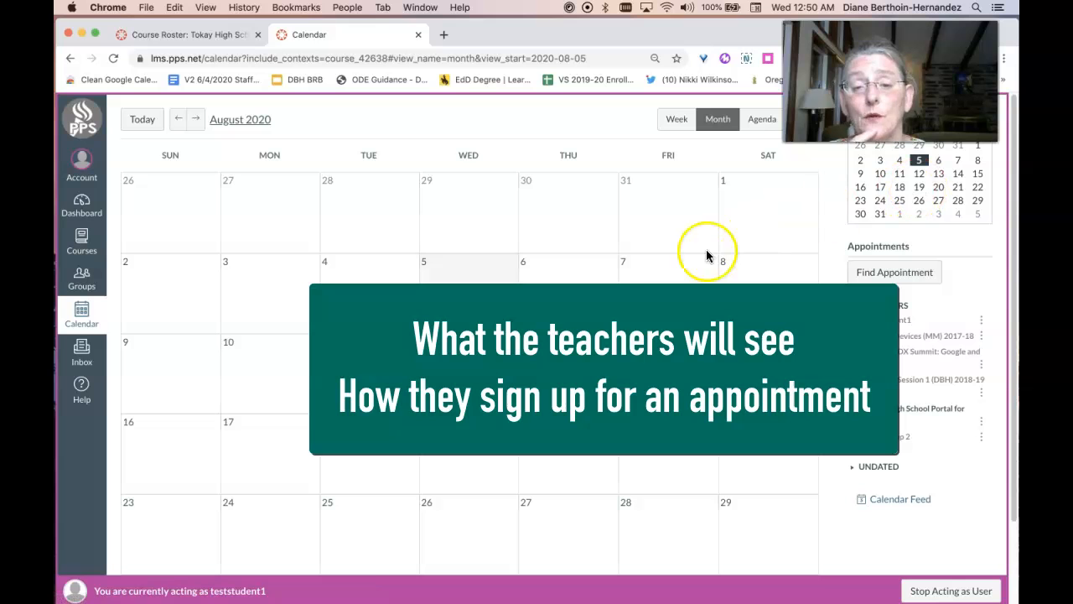
Step: As the test student, find the available appointments for the Tokay High School Portal for Teachers course
click(195, 119)
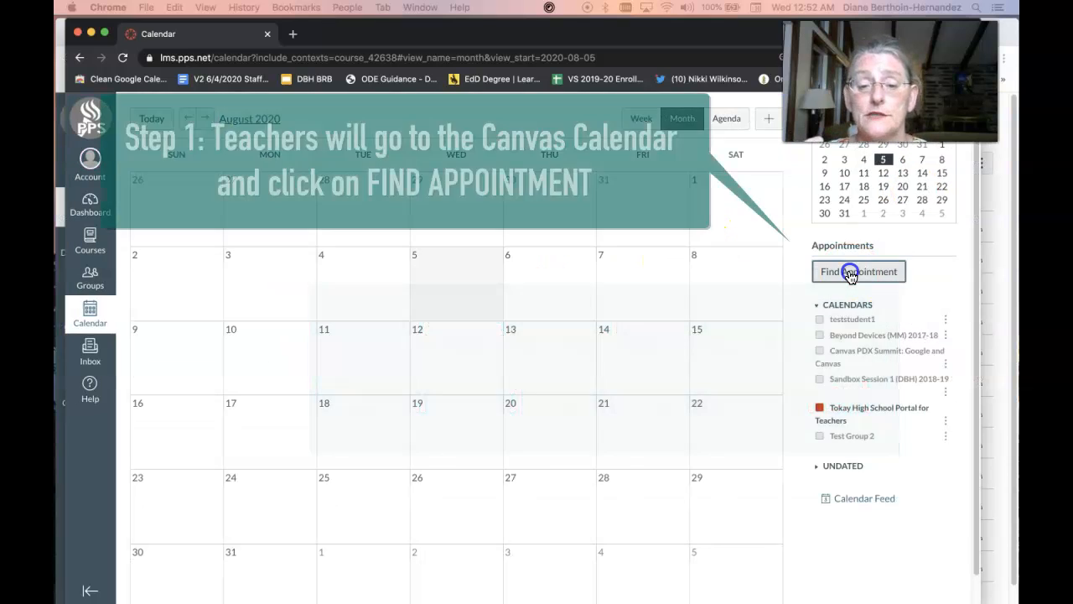
click(857, 271)
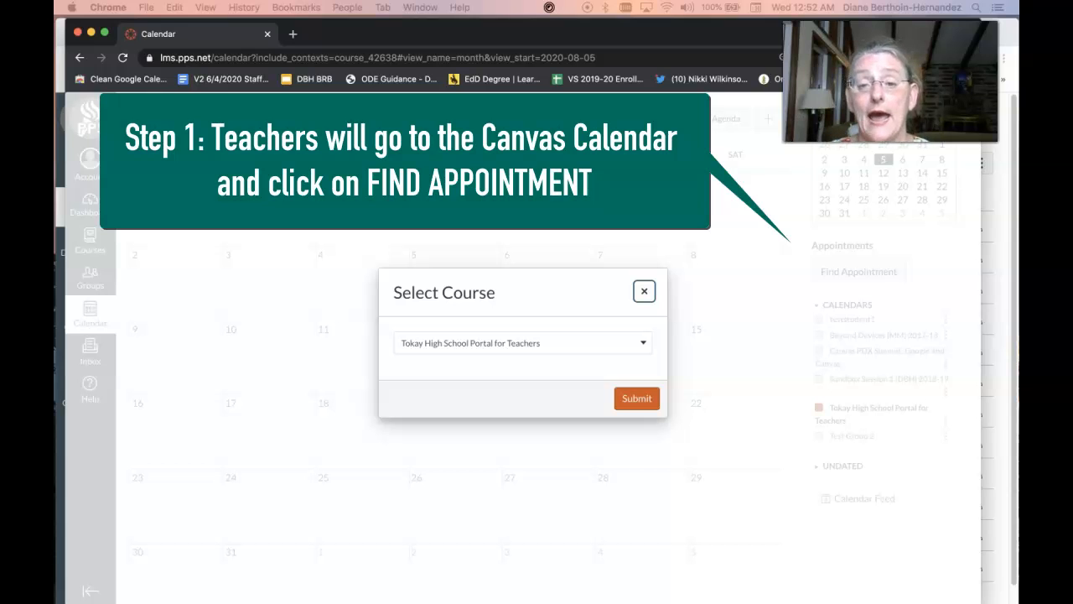
click(594, 339)
click(594, 341)
click(645, 403)
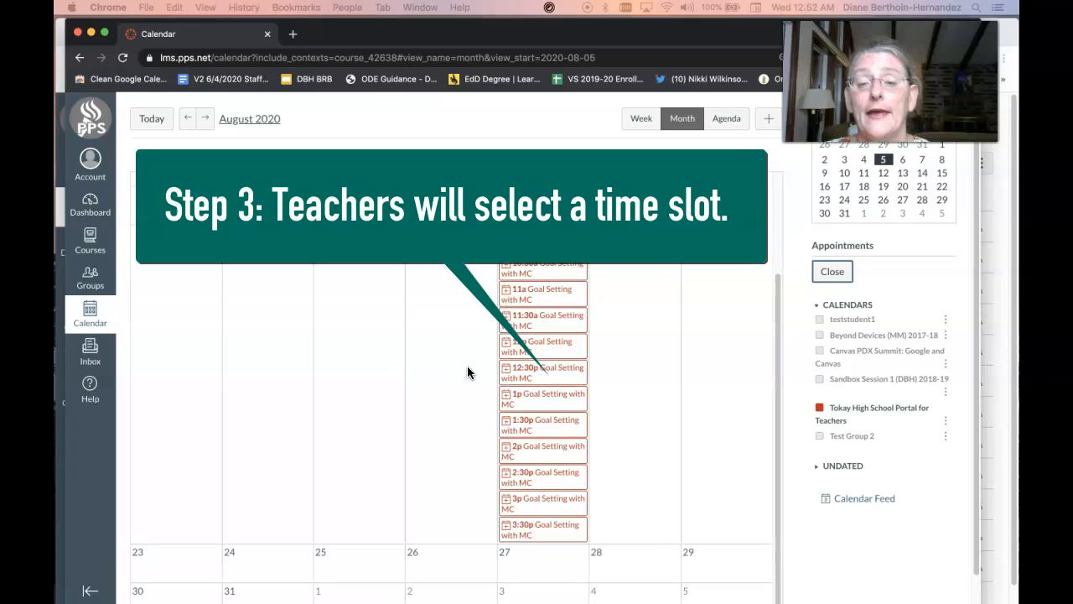
Step: Reserve the August 20, 9:30am - 10am "Goal Setting with MC" slot and close the appointment finder
click(524, 321)
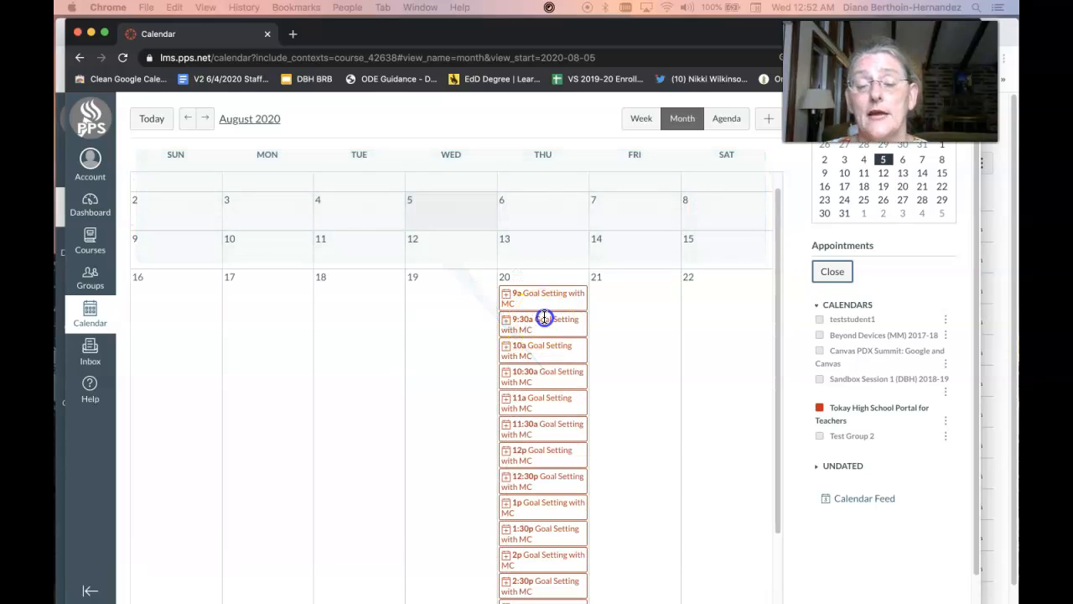
click(545, 314)
scroll(553, 482, down, 1)
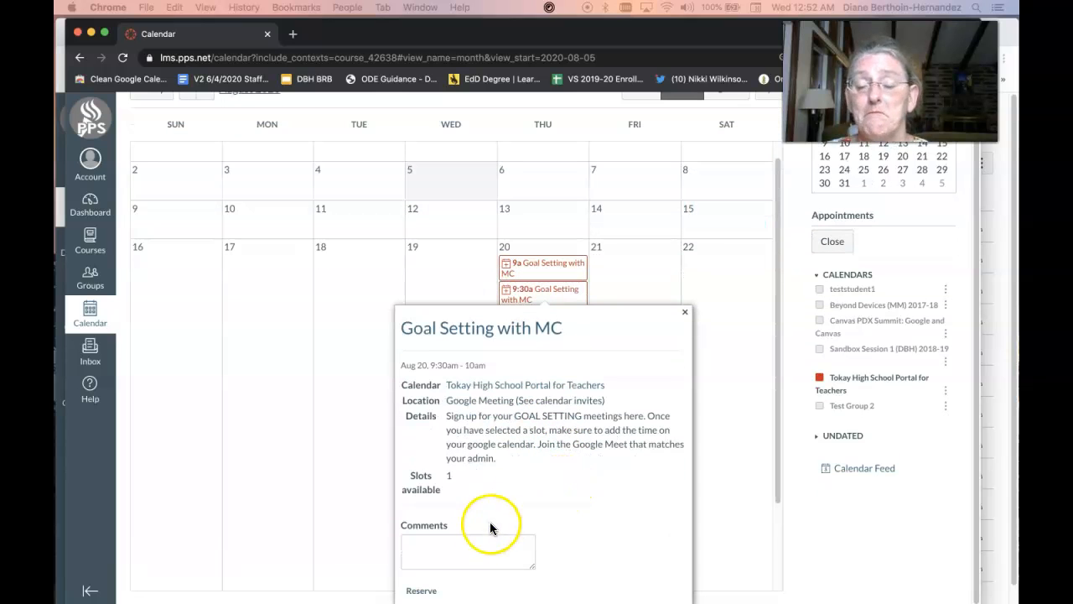
scroll(481, 545, down, 3)
click(424, 489)
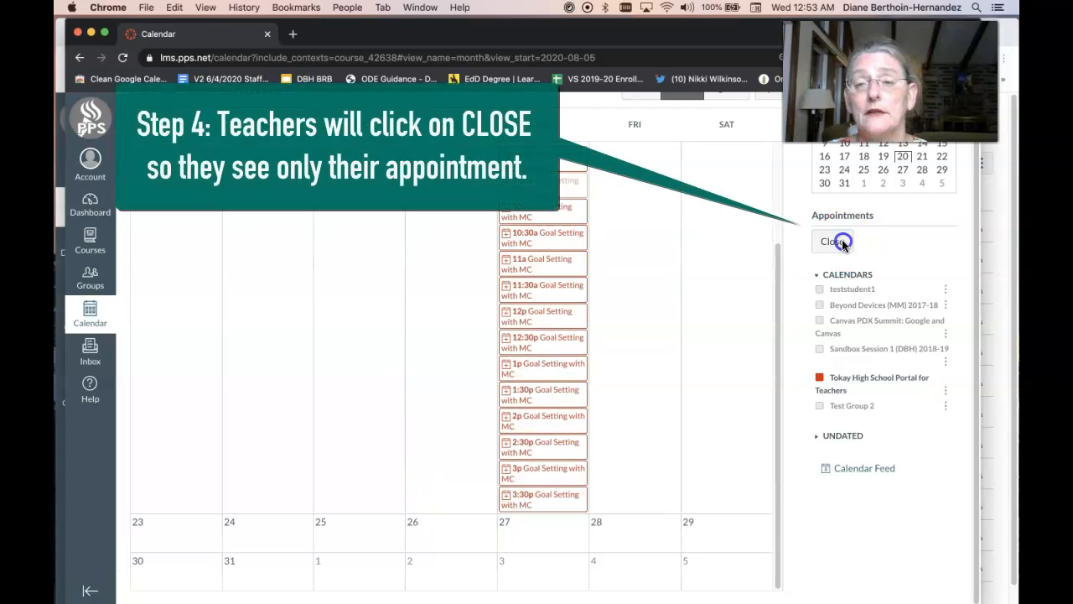
click(842, 243)
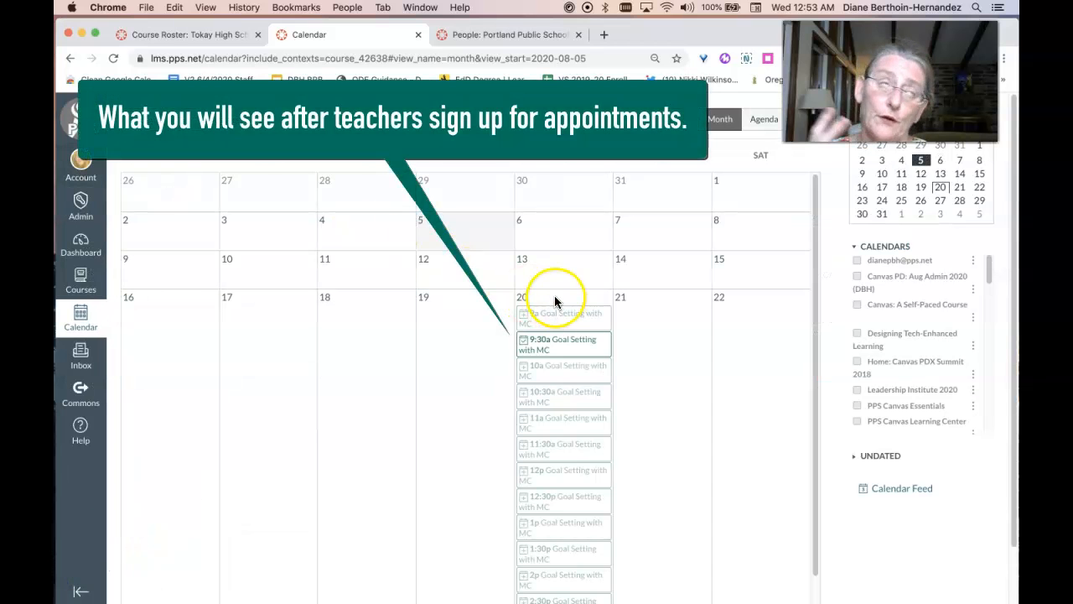
Step: Message the attendee of the August 20 9:30am slot to add the appointment to their google calendar, as no google invite follows, signed with an initial
click(555, 340)
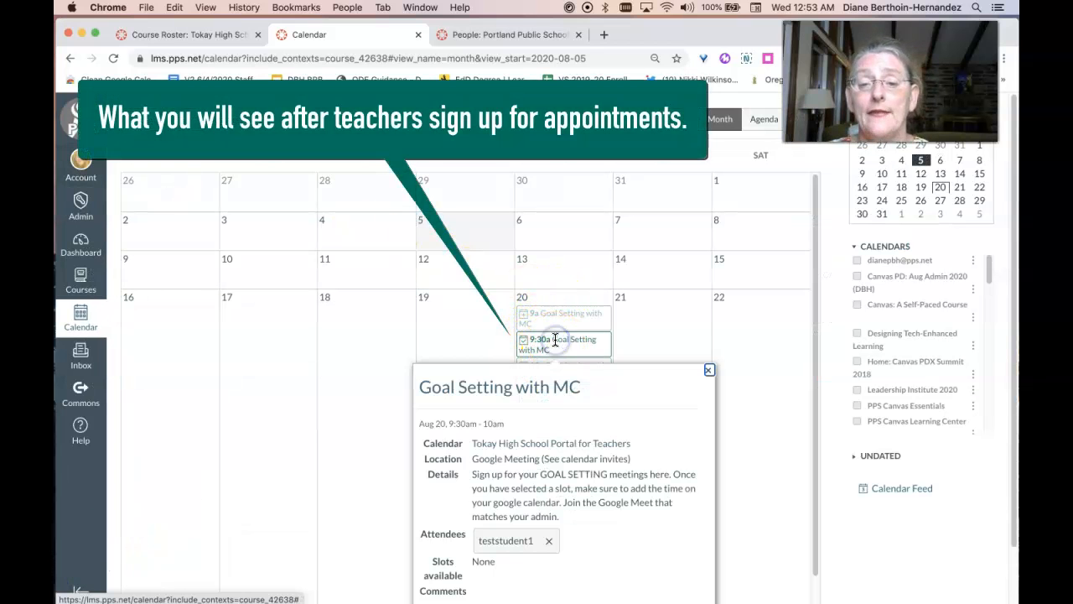
scroll(678, 396, down, 2)
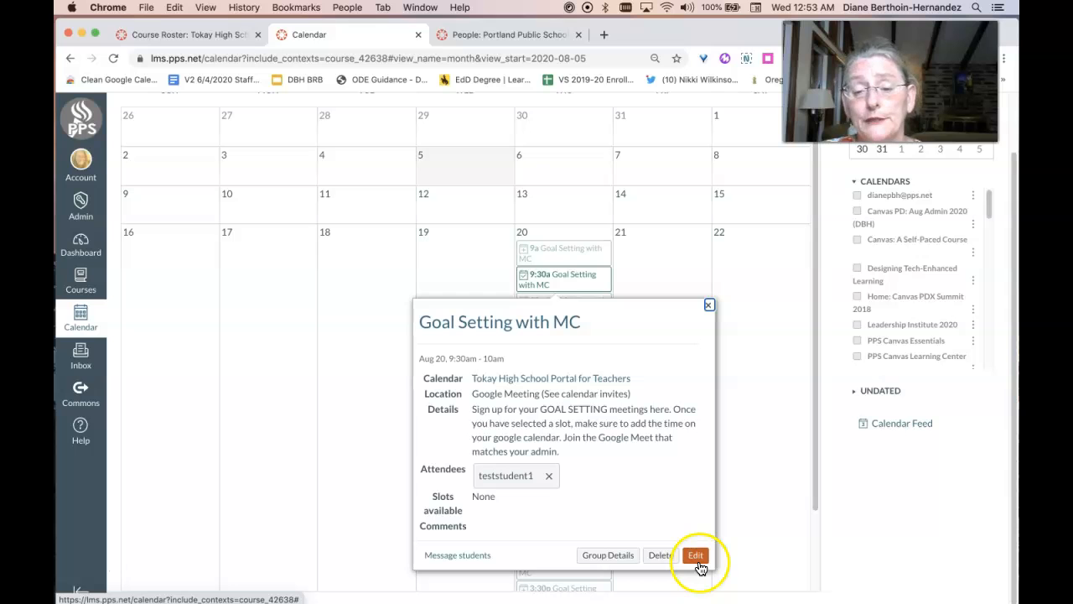
click(475, 557)
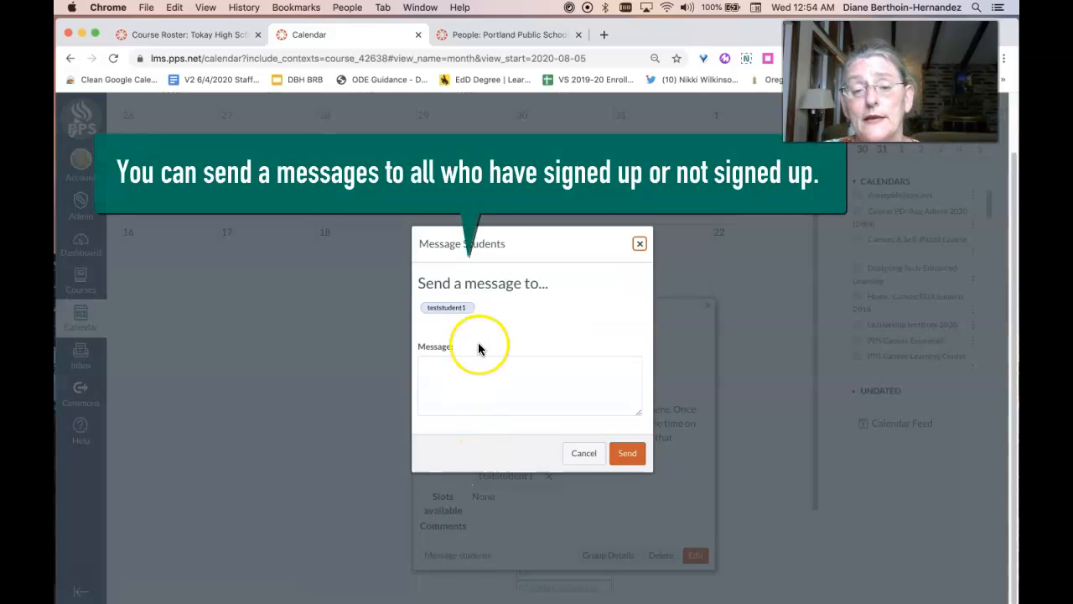
click(465, 372)
text(Great! I look forward to chatting about your goals this year. Please add this appointment to you google calendar as I wil not be sending out a google invite.)
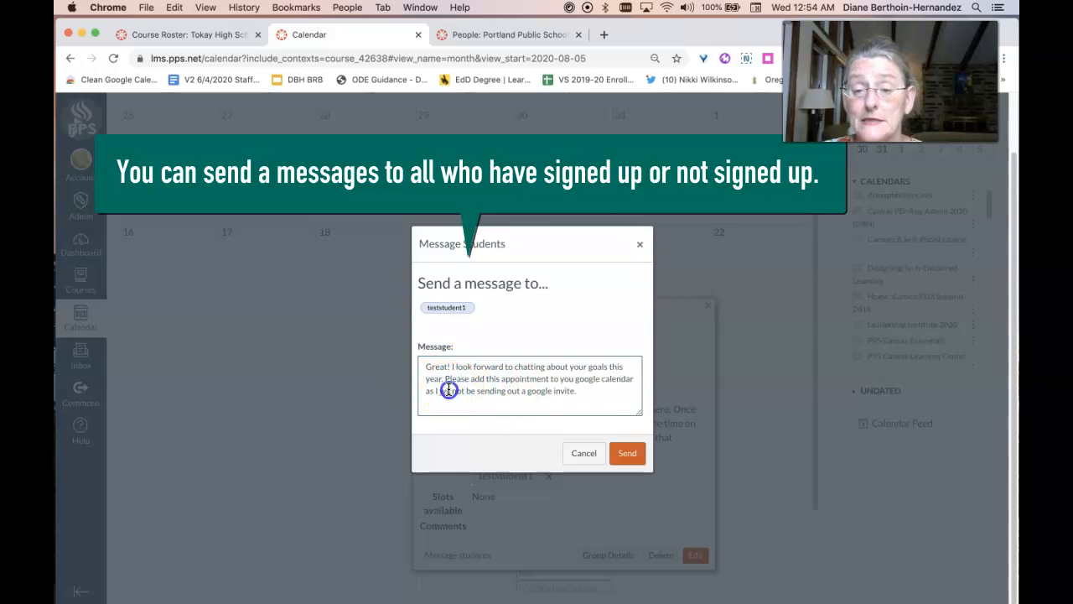
click(607, 391)
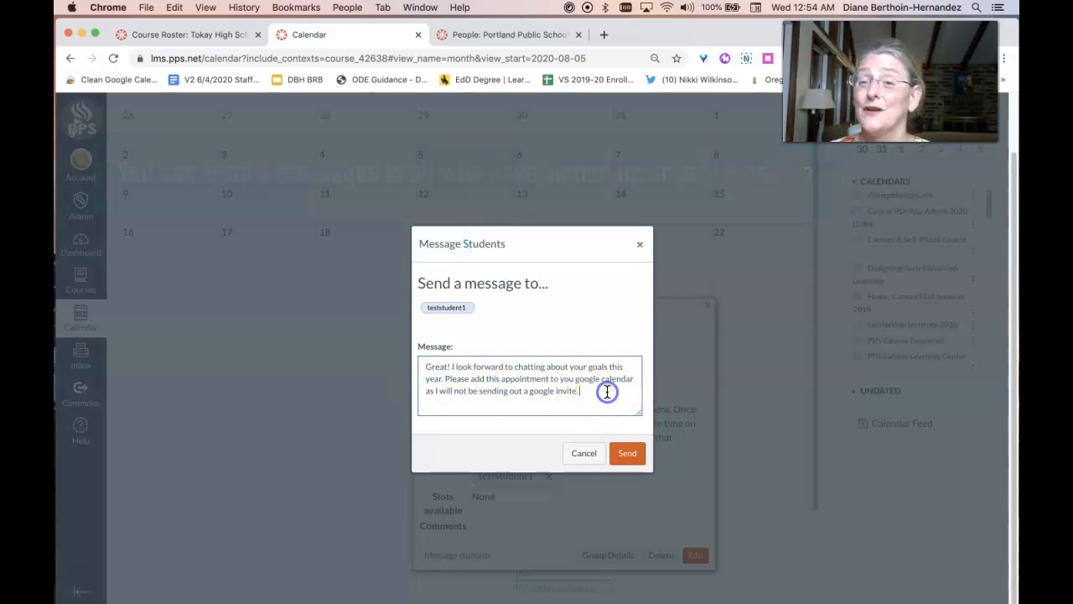
key(Return)
text(D)
click(628, 453)
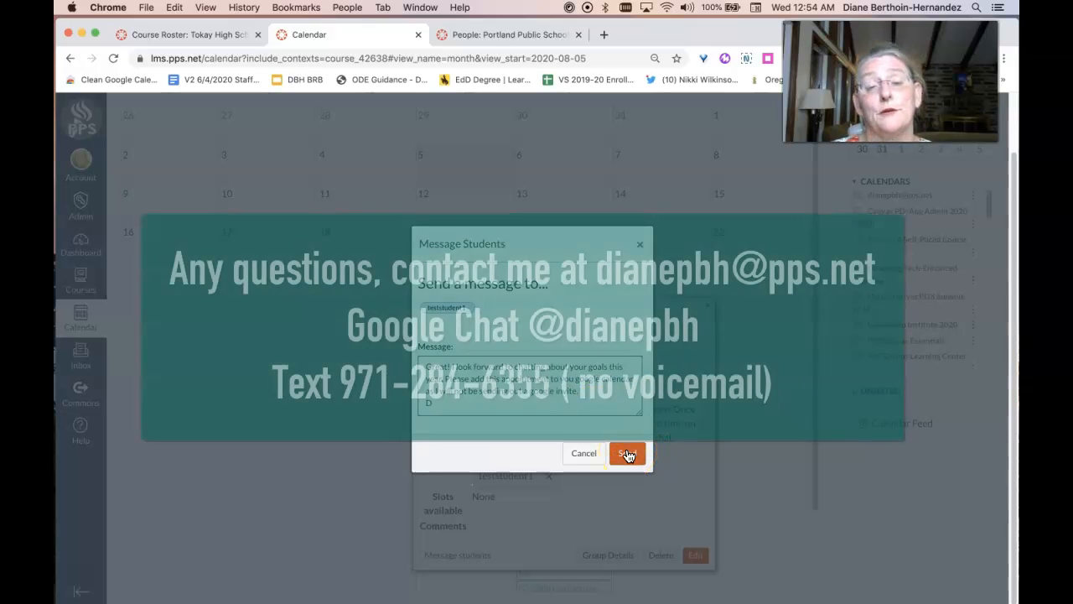